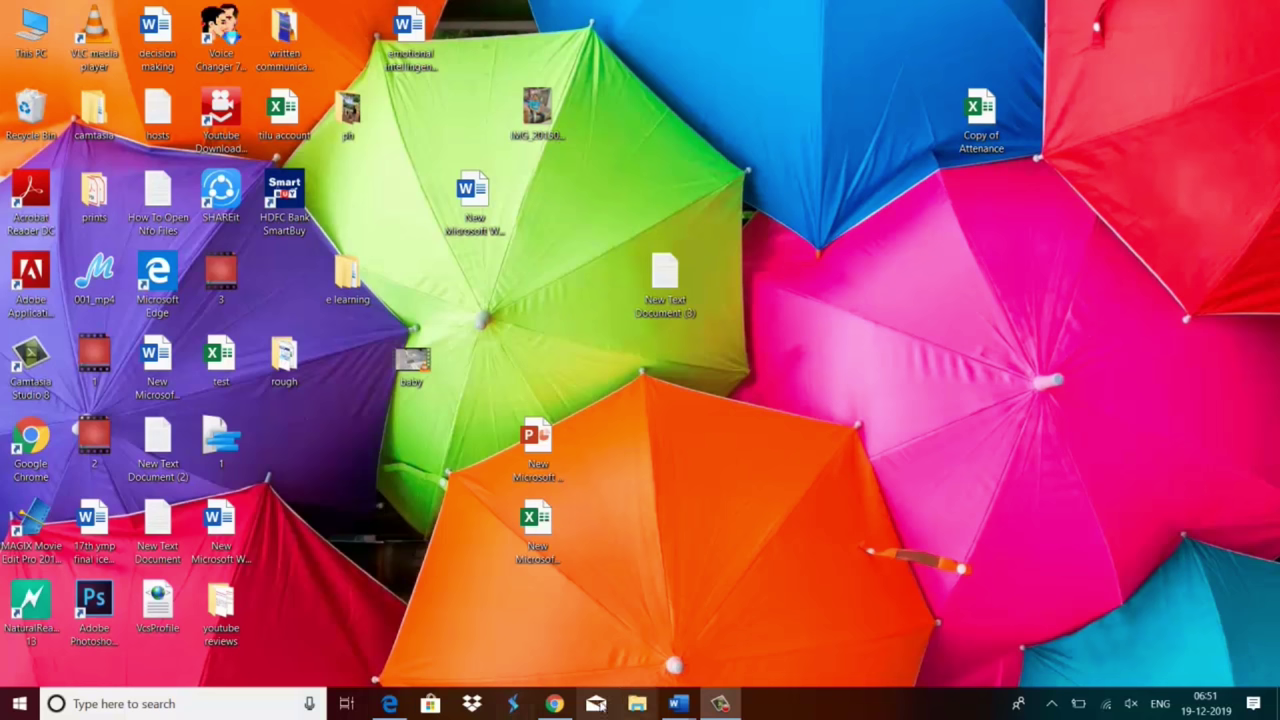
Load YouTube in a new browser tab and bring up its Create menu.
{"action": "left_click", "coordinate": [554, 704]}
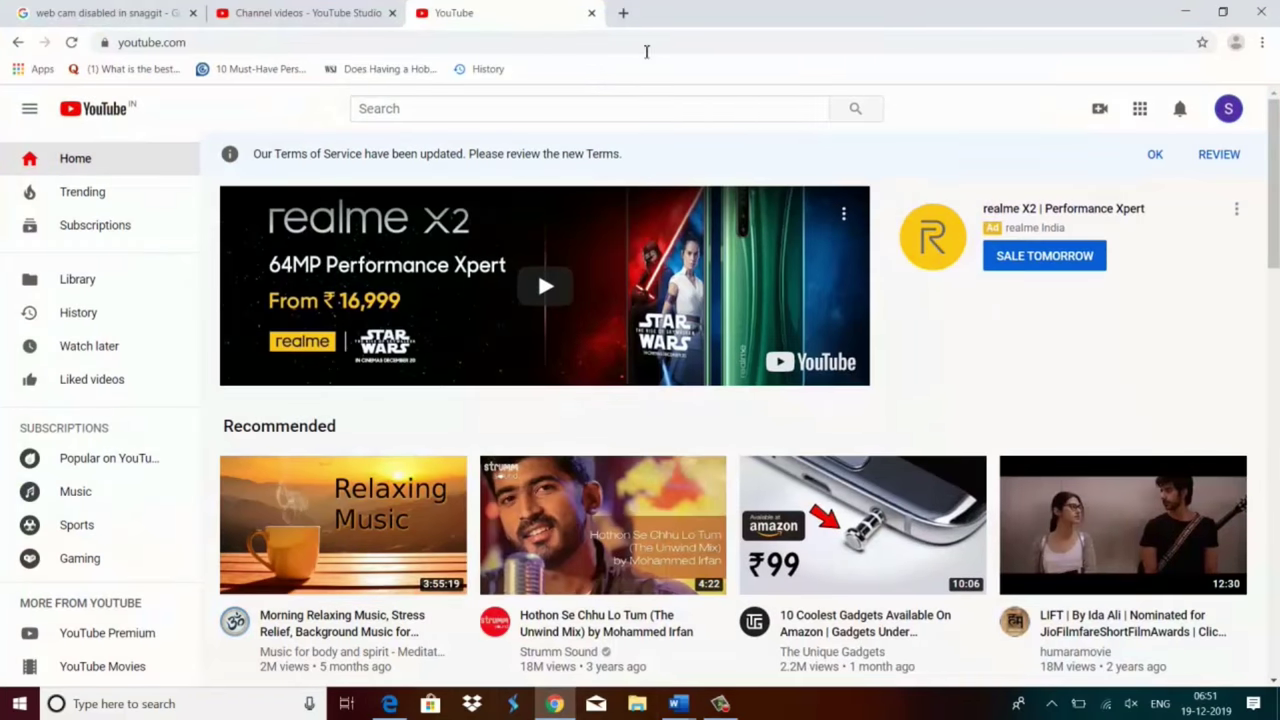
{"action": "left_click", "coordinate": [620, 13]}
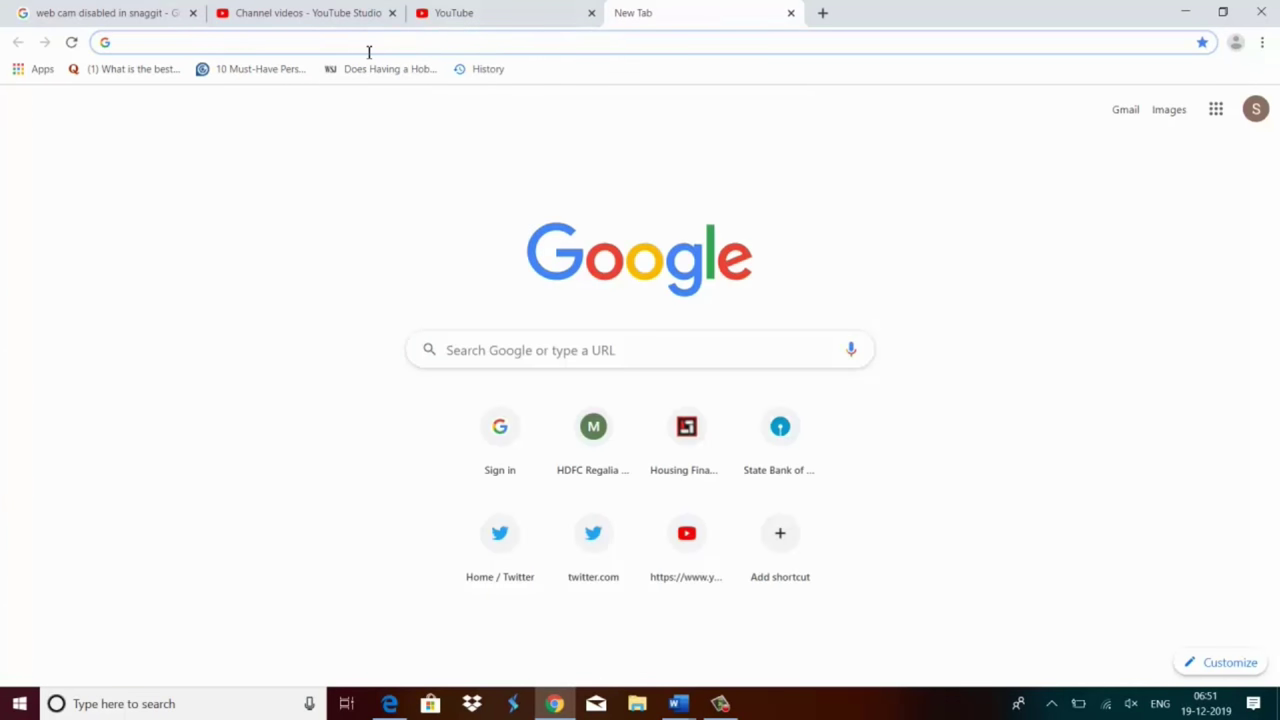
{"action": "type", "text": "you"}
{"action": "key", "text": "Return"}
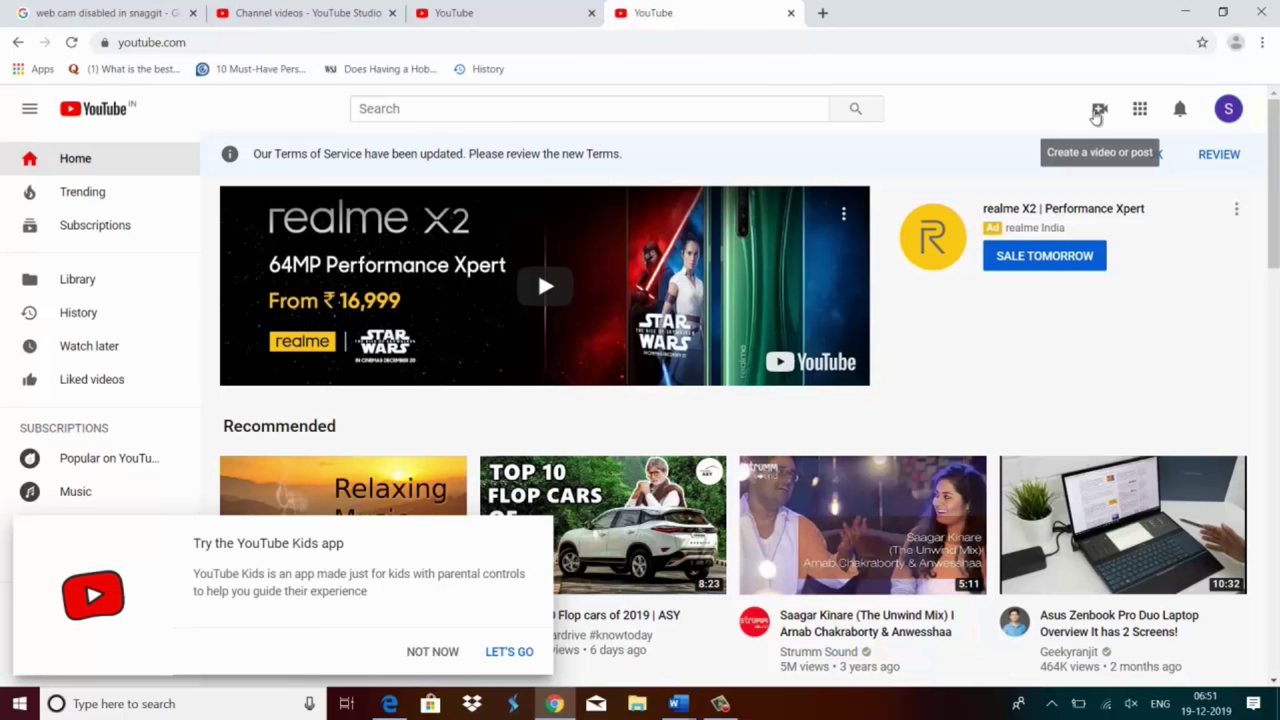
{"action": "left_click", "coordinate": [1100, 114]}
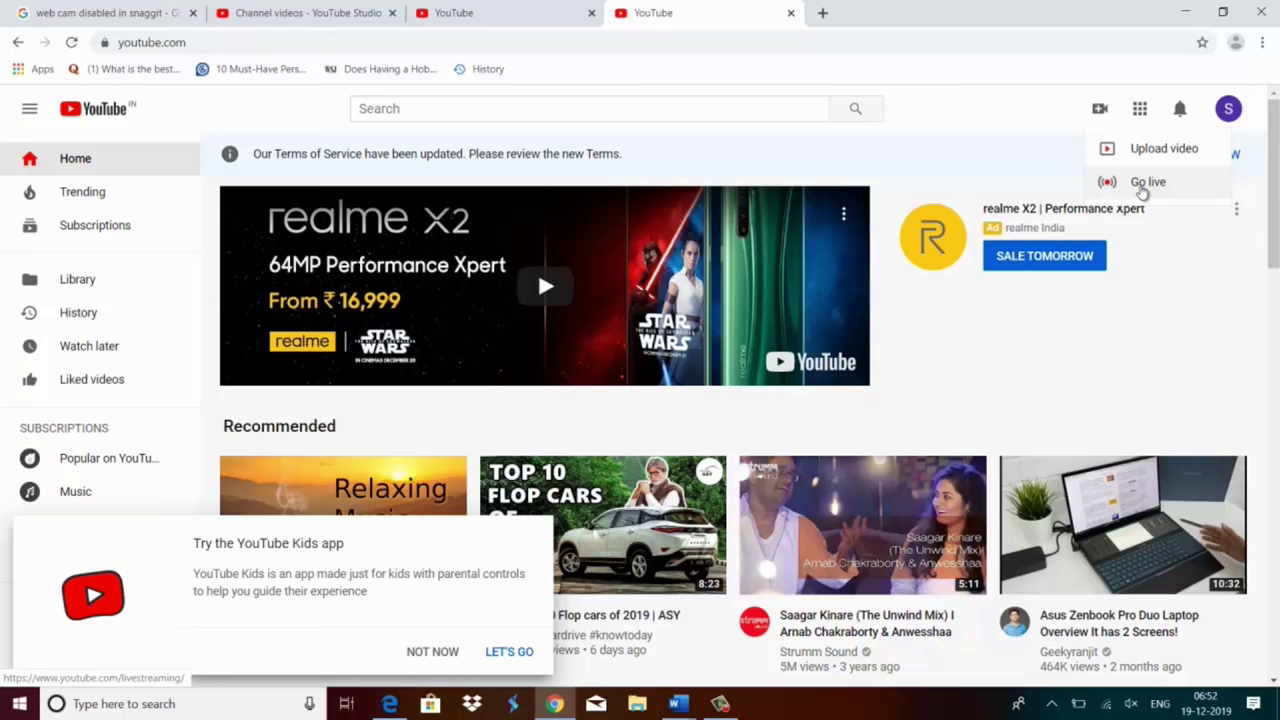
Start a video upload and browse to the baby file on the Desktop, then cancel the picker.
{"action": "left_click", "coordinate": [1145, 149]}
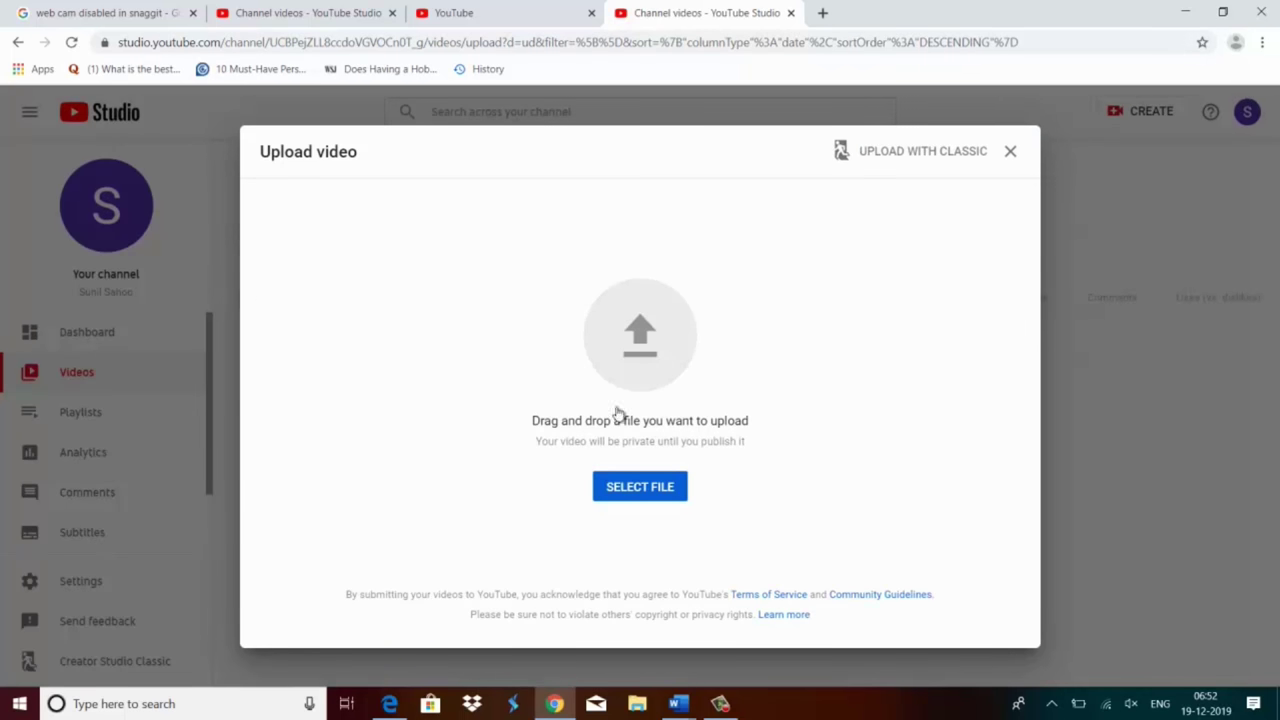
{"action": "left_click", "coordinate": [627, 489]}
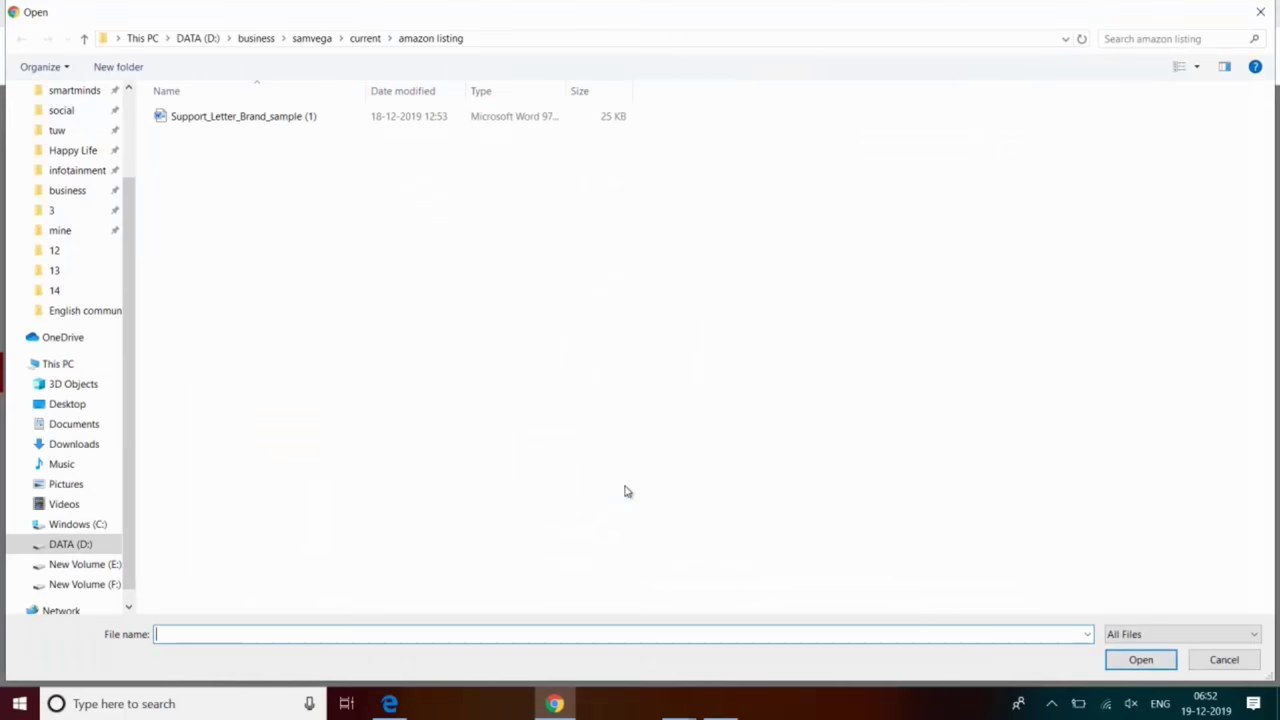
{"action": "mouse_move", "coordinate": [60, 270]}
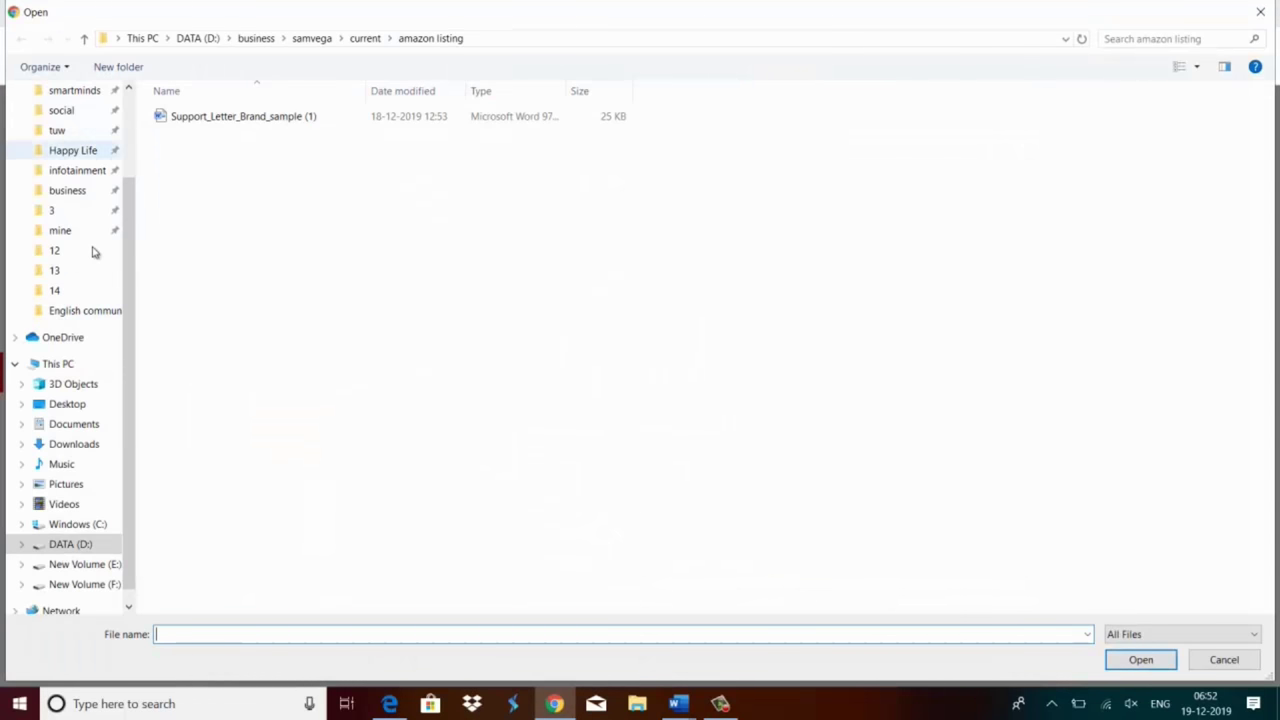
{"action": "scroll", "coordinate": [126, 271], "scroll_direction": "up", "scroll_amount": 2}
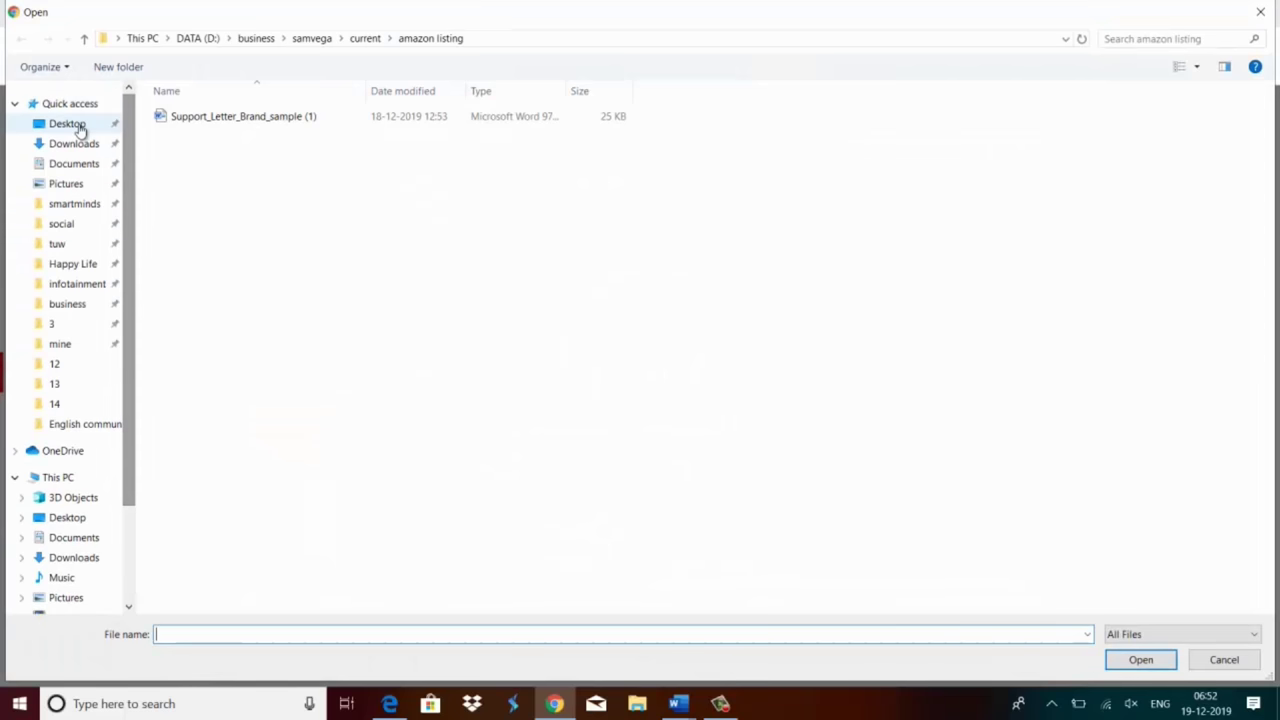
{"action": "left_click", "coordinate": [78, 125]}
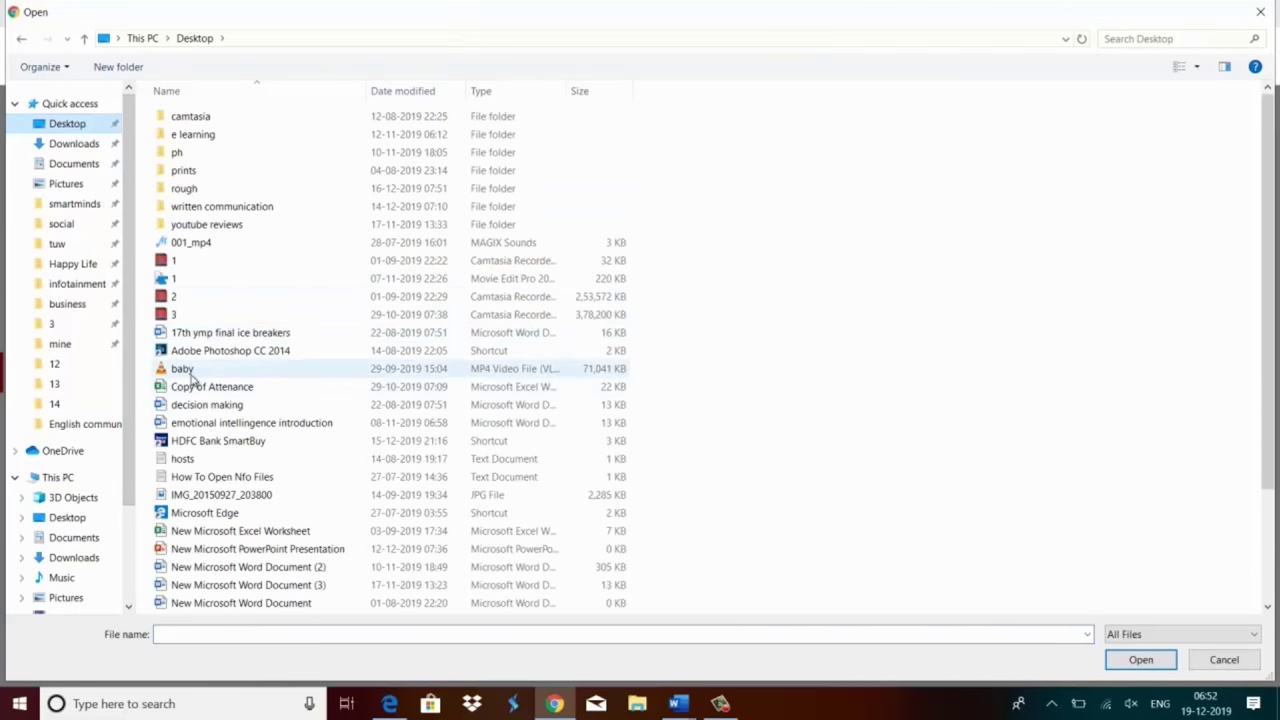
{"action": "left_click", "coordinate": [190, 372]}
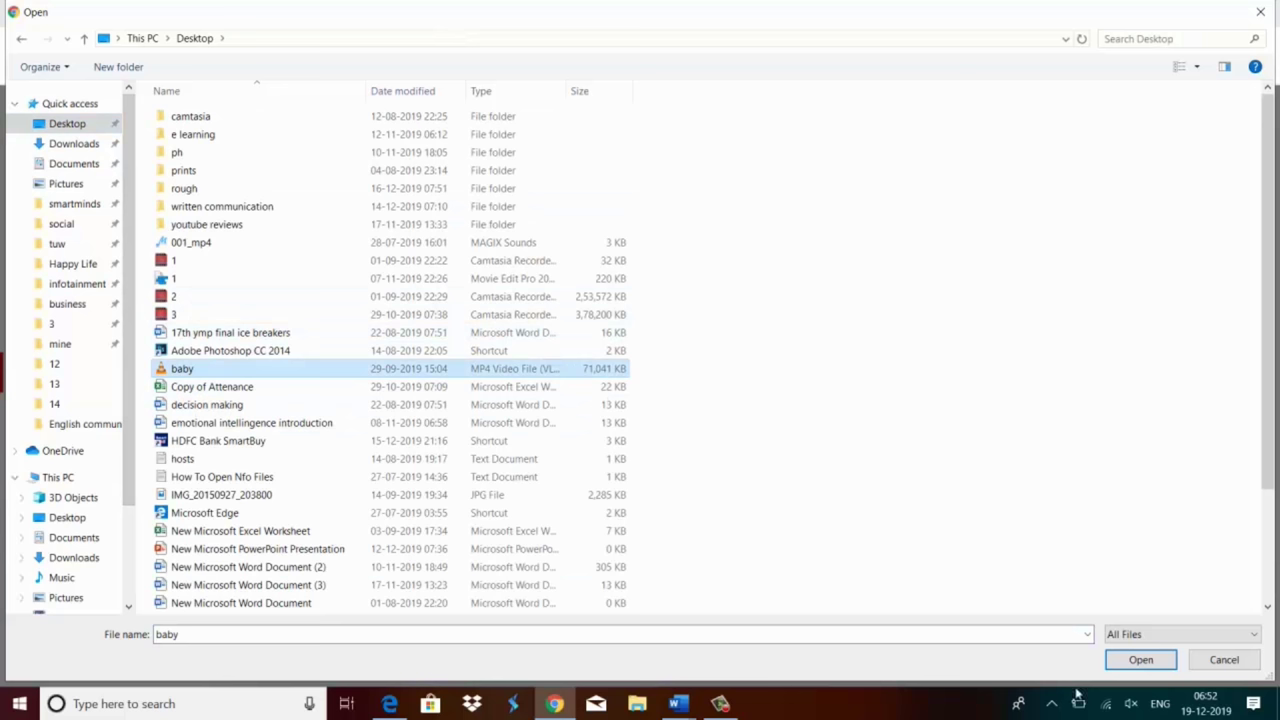
{"action": "left_click", "coordinate": [1213, 662]}
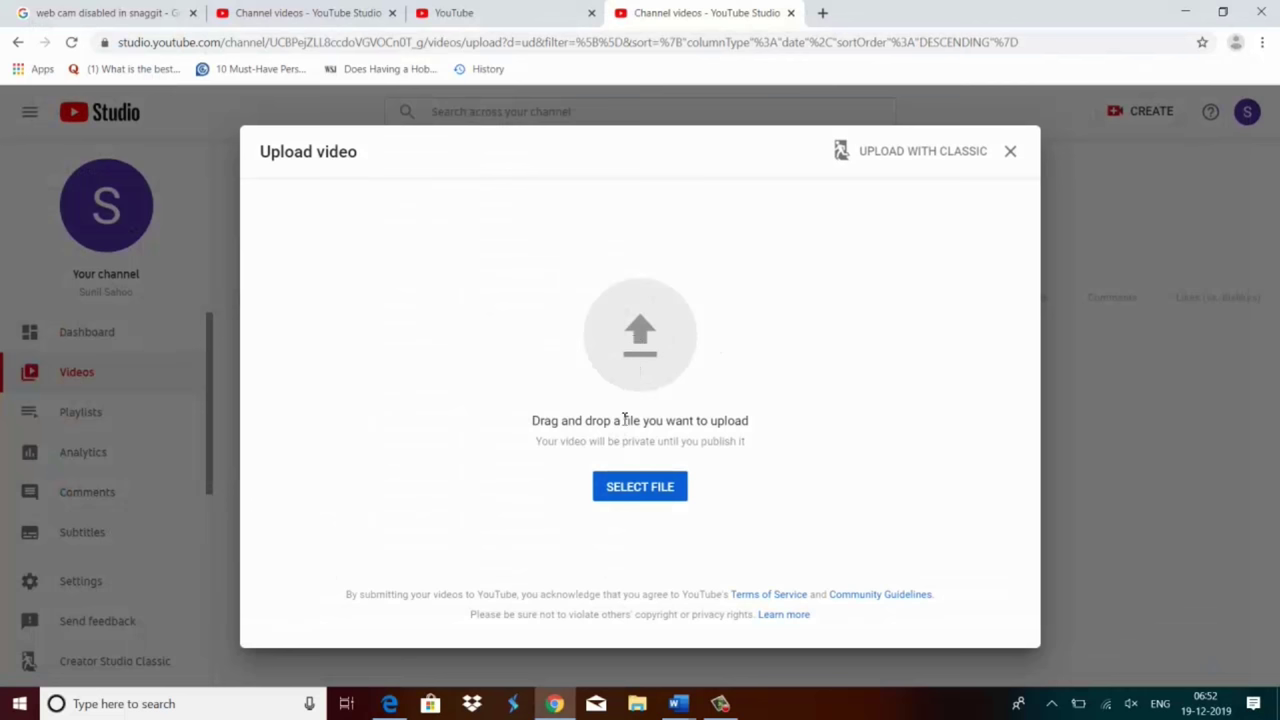
Drag the baby video from the desktop into the upload drop zone, then re-maximize the browser.
{"action": "left_click", "coordinate": [1218, 14]}
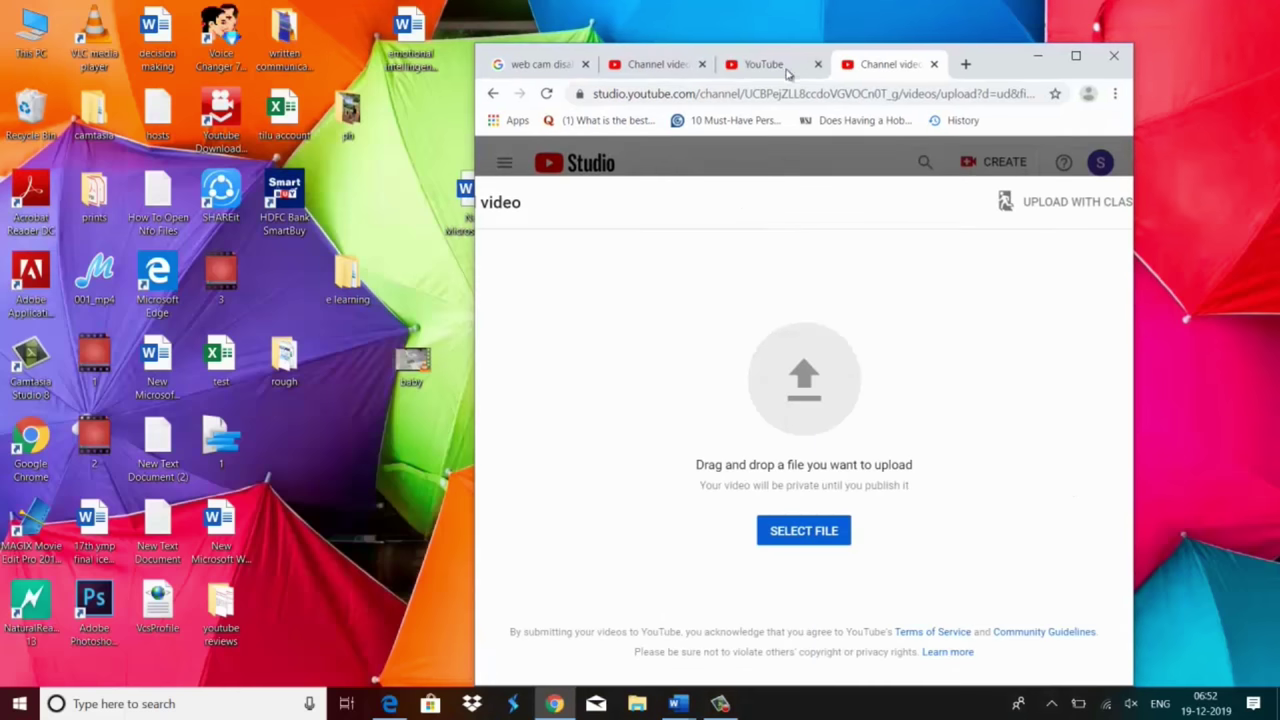
{"action": "left_click_drag", "start_coordinate": [1013, 47], "coordinate": [1108, 38]}
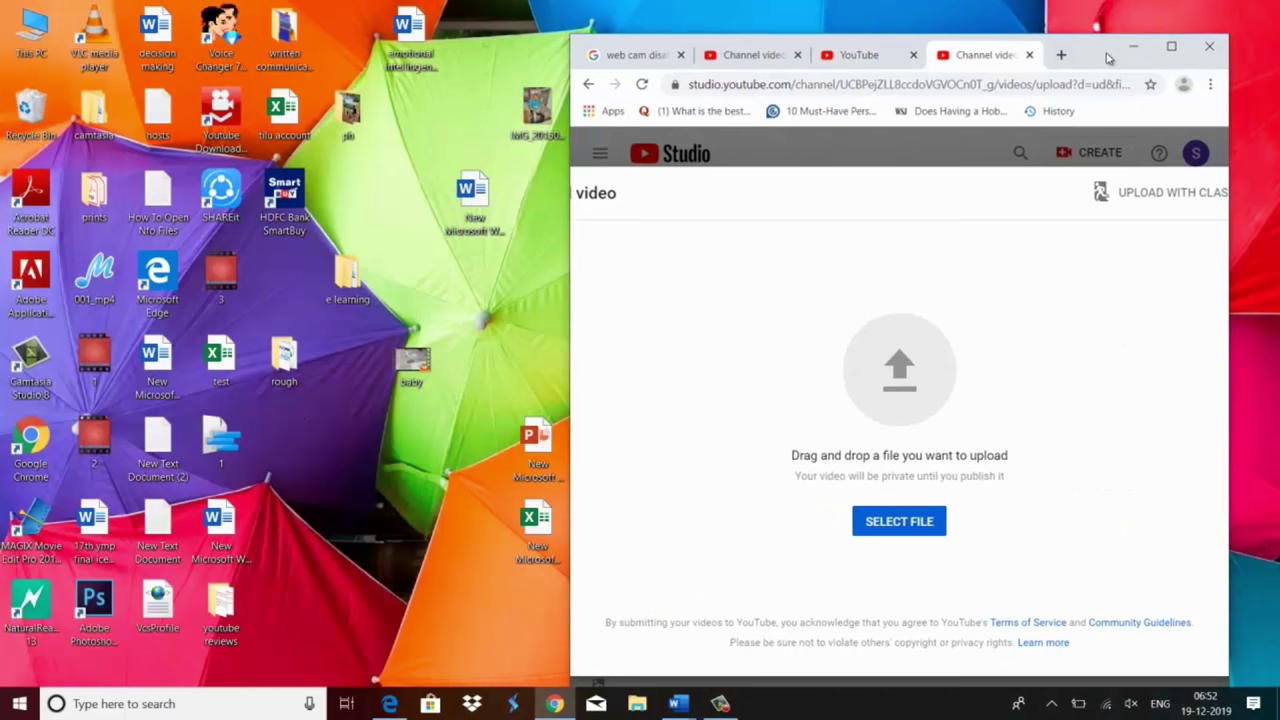
{"action": "mouse_move", "coordinate": [412, 366]}
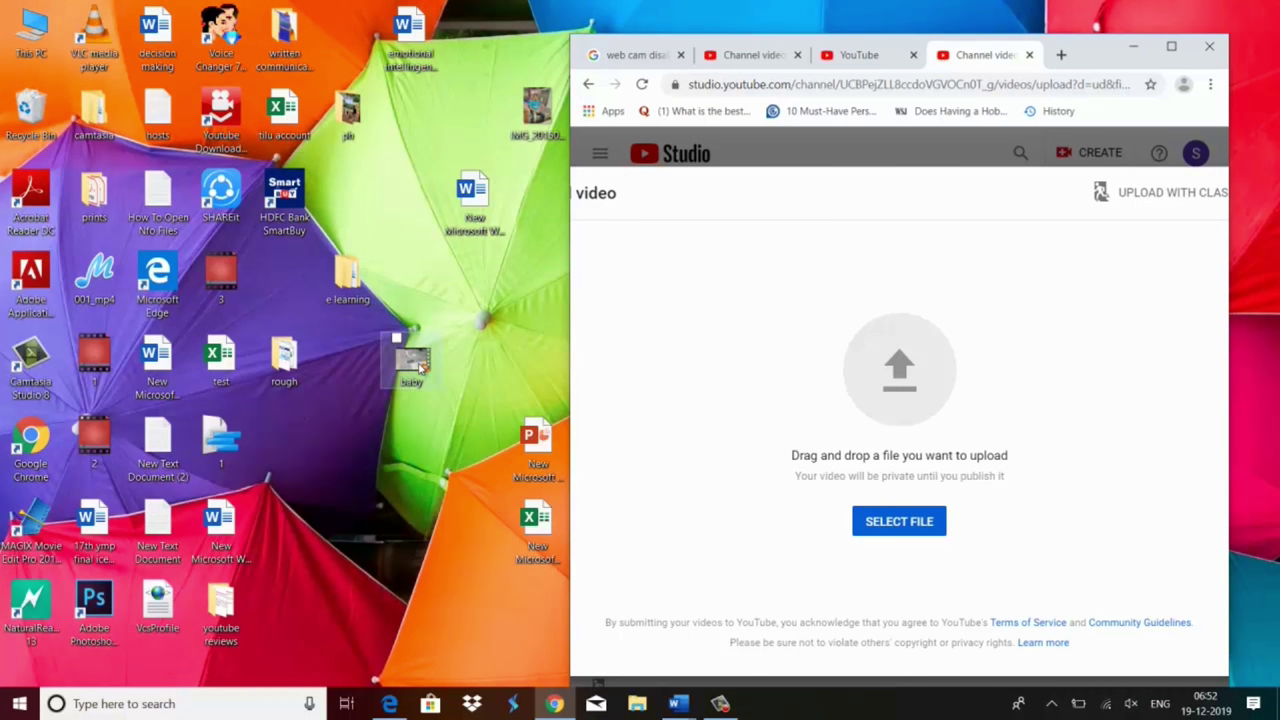
{"action": "left_click_drag", "start_coordinate": [420, 368], "coordinate": [897, 391]}
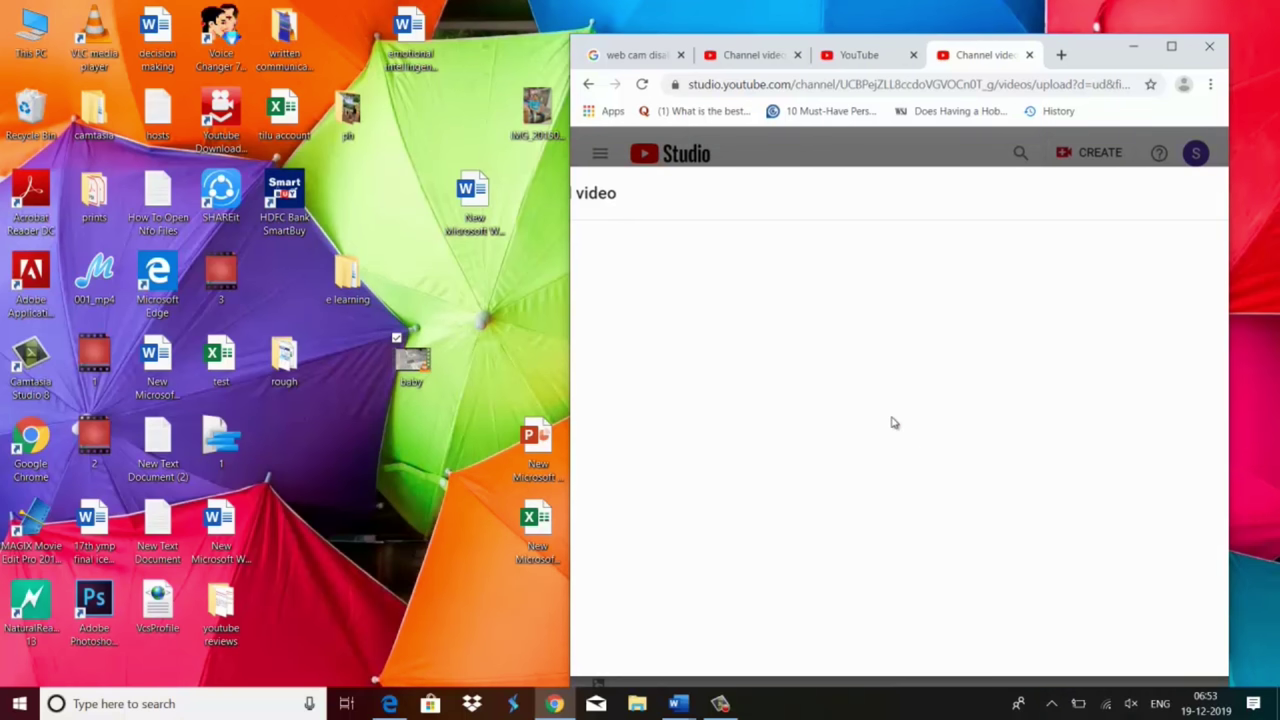
{"action": "left_click", "coordinate": [1171, 46]}
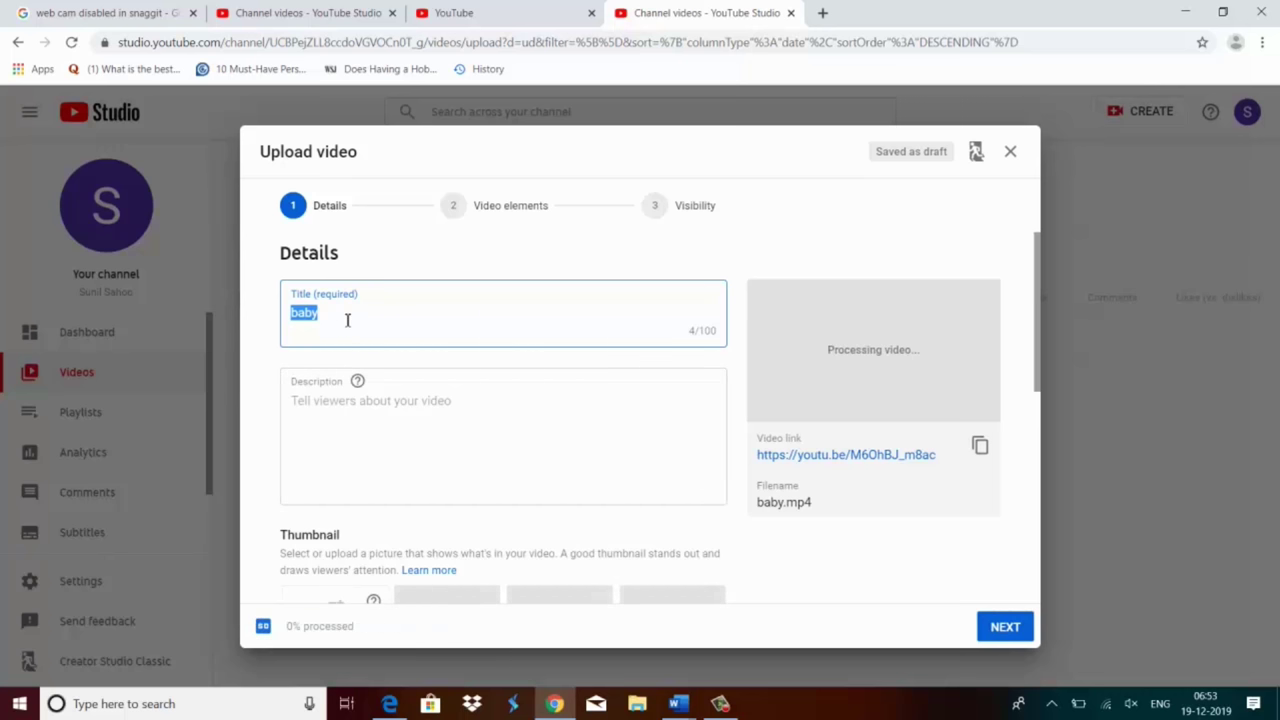
Replace the title 'baby' with 'baby running on corridor'.
{"action": "left_click", "coordinate": [346, 318]}
{"action": "key", "text": "ctrl+a"}
{"action": "type", "text": "j"}
{"action": "key", "text": "BackSpace"}
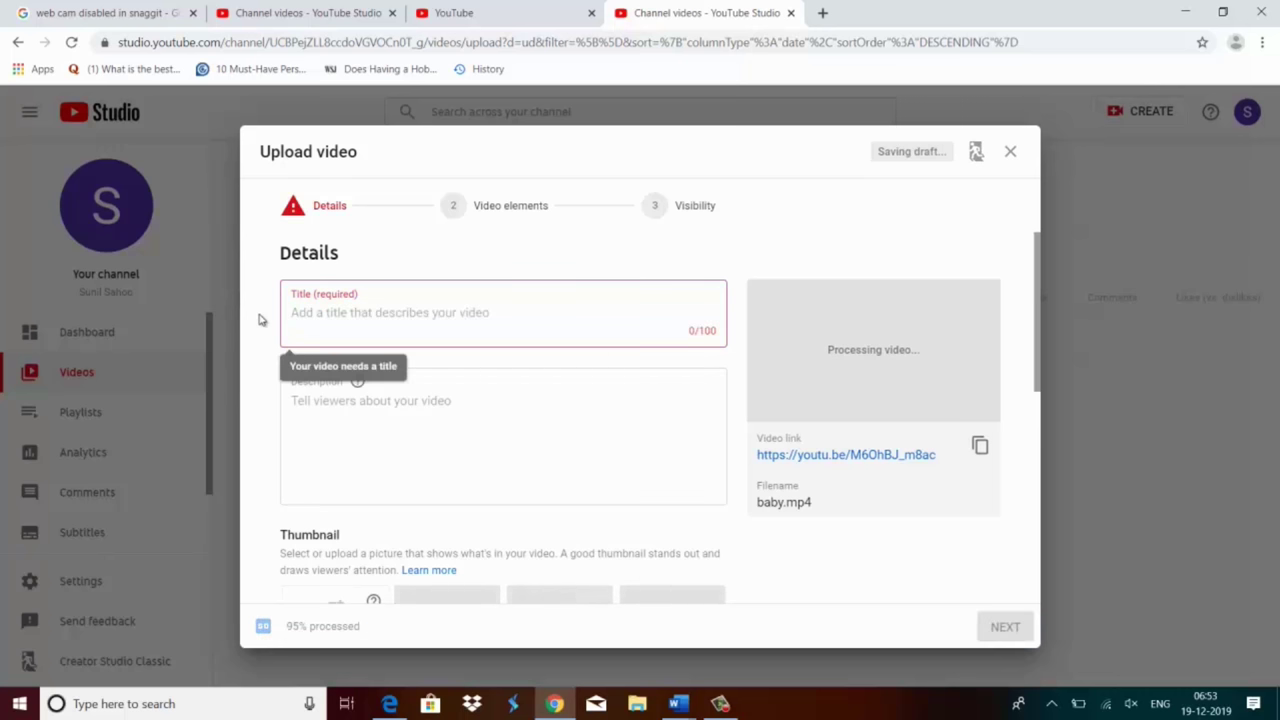
{"action": "type", "text": "baby runn"}
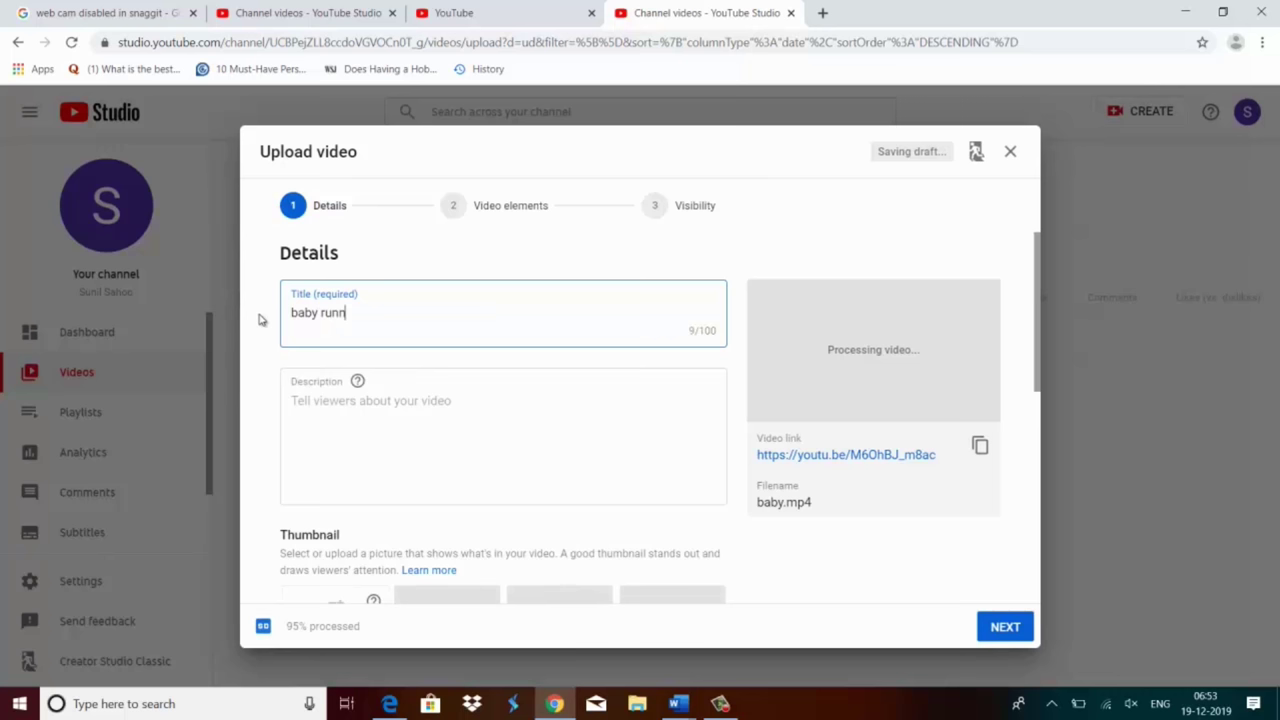
{"action": "type", "text": "ing on "}
{"action": "type", "text": "corr"}
{"action": "type", "text": "idor"}
Enter the description 'baby running in the corridor with his father.'.
{"action": "left_click", "coordinate": [344, 423]}
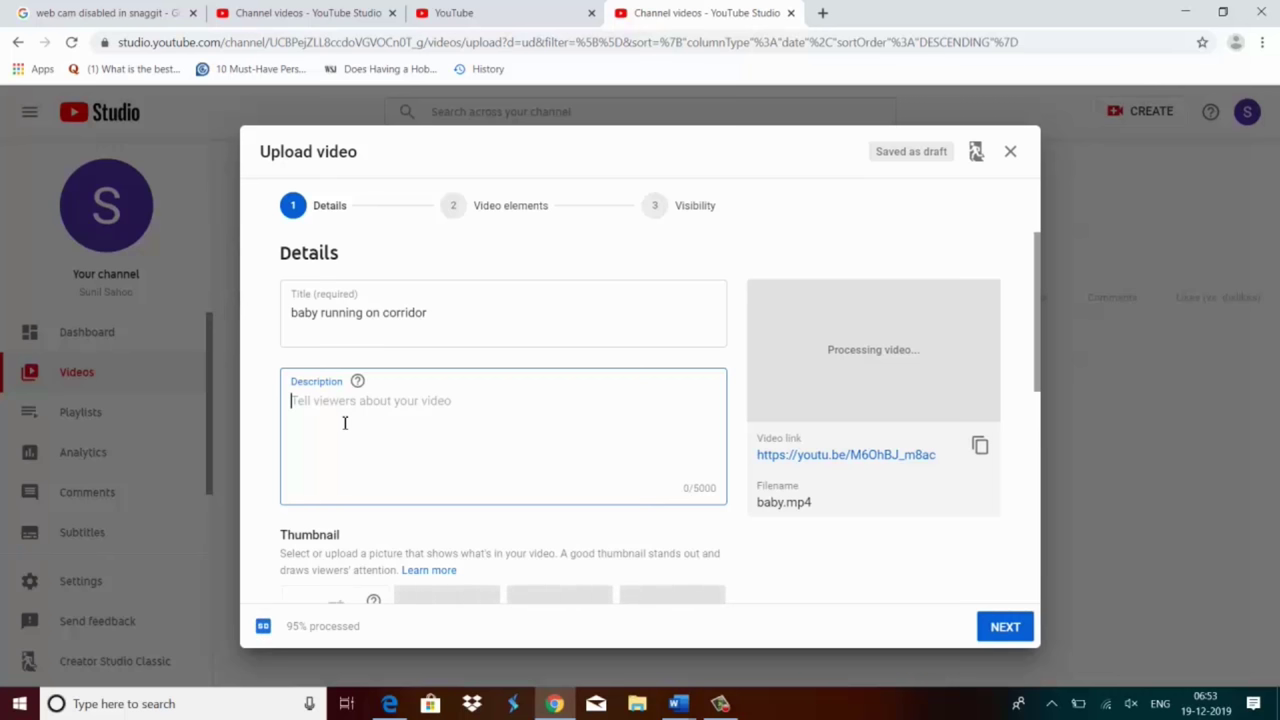
{"action": "type", "text": "baby "}
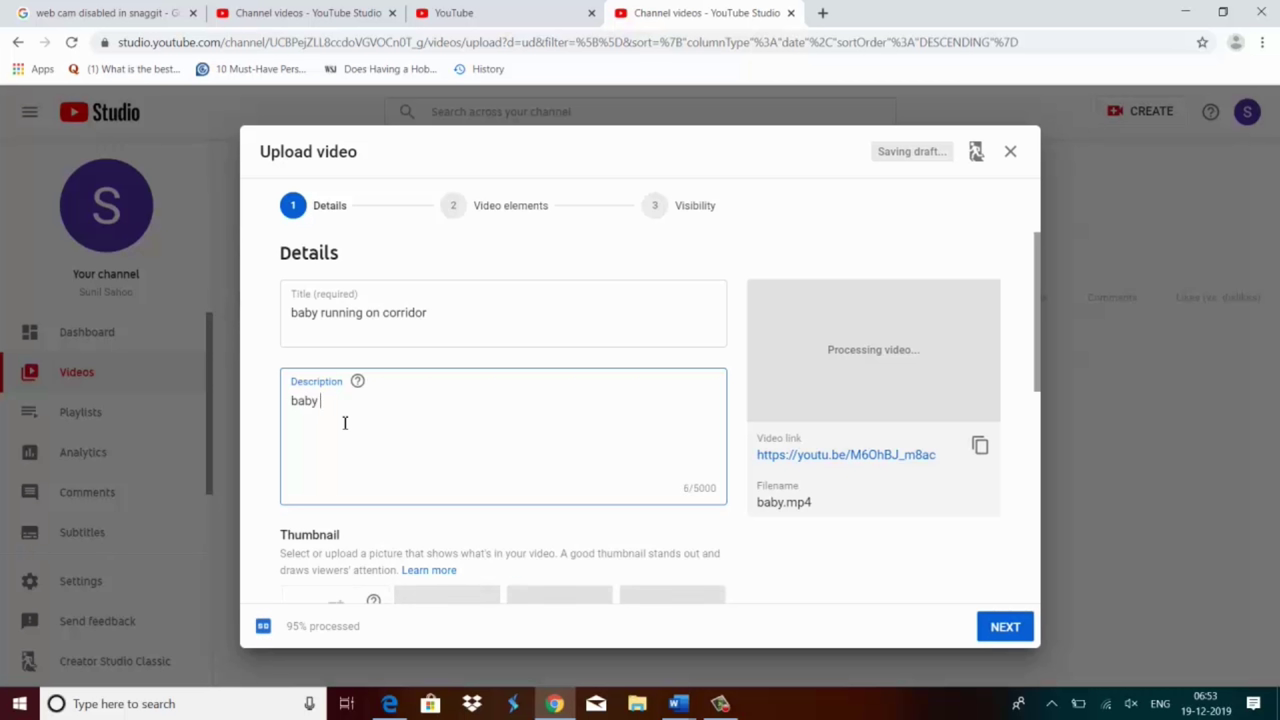
{"action": "type", "text": "ruu"}
{"action": "key", "text": "BackSpace"}
{"action": "type", "text": "nning i"}
{"action": "type", "text": "n th"}
{"action": "type", "text": "e corridor"}
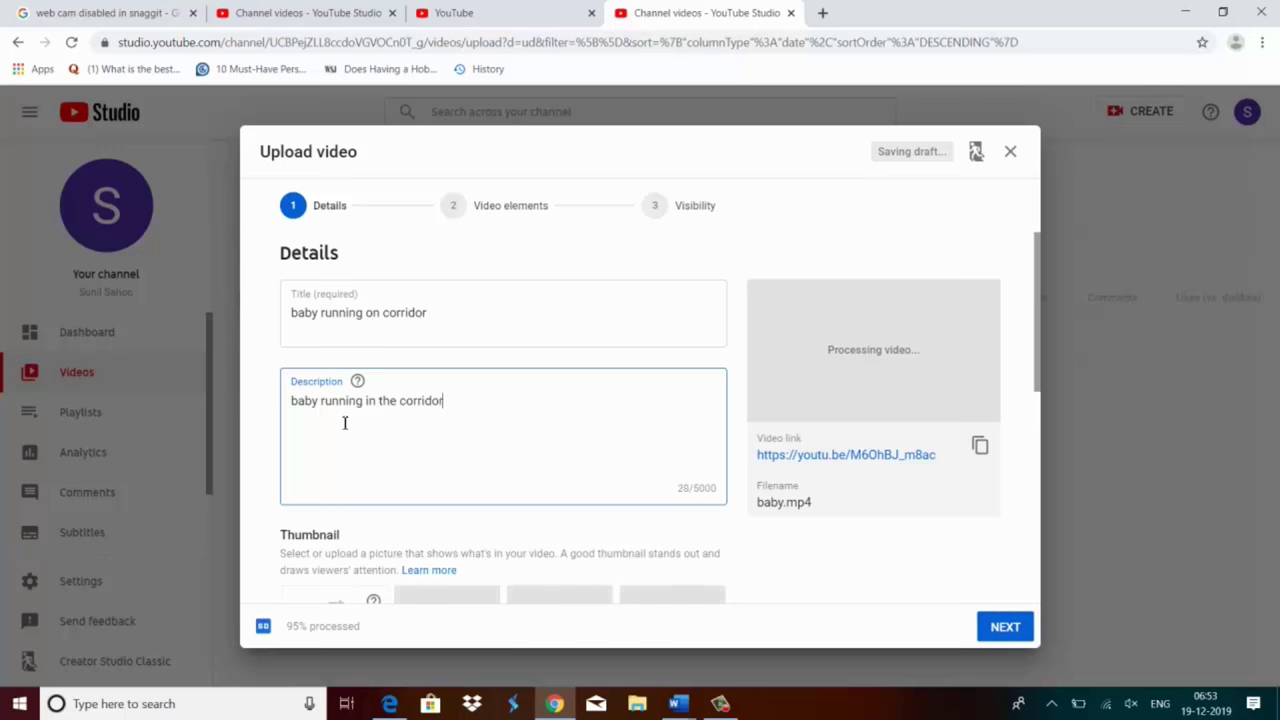
{"action": "type", "text": " with his"}
{"action": "type", "text": " father."}
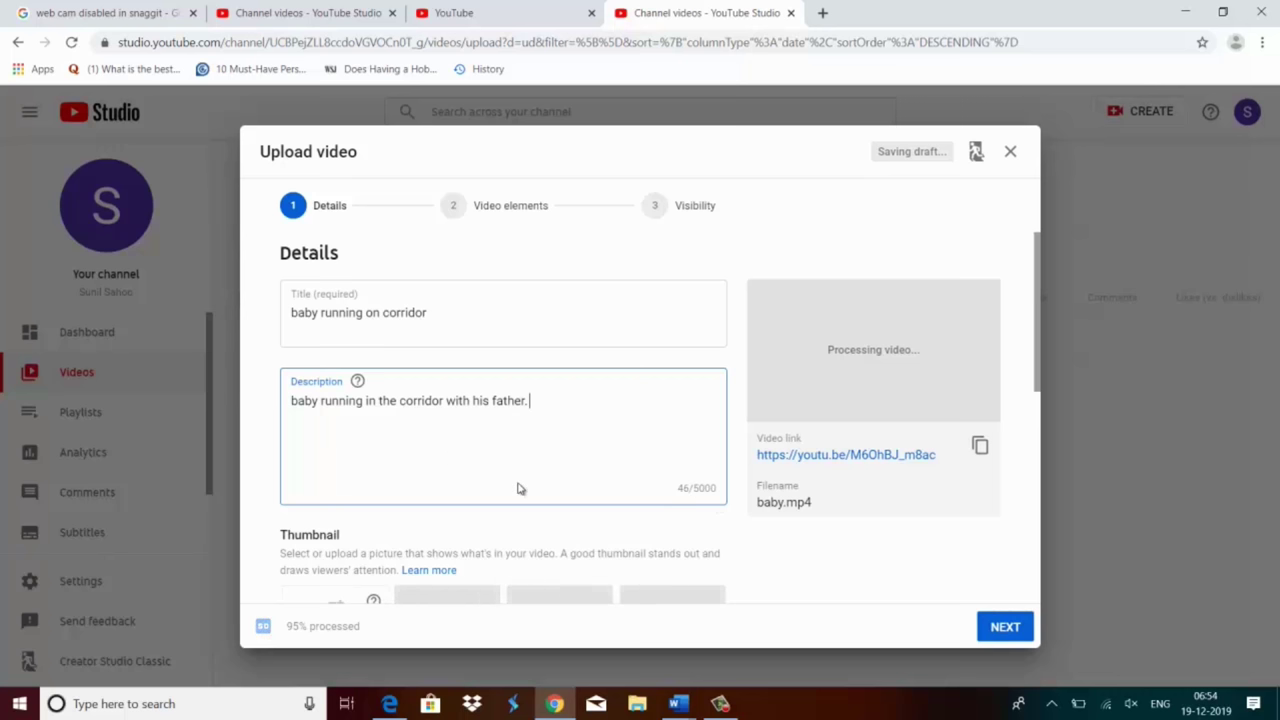
In the Audience section, toggle between made-for-kids and not-made-for-kids.
{"action": "scroll", "coordinate": [521, 470], "scroll_direction": "down", "scroll_amount": 2}
{"action": "scroll", "coordinate": [520, 471], "scroll_direction": "down", "scroll_amount": 1}
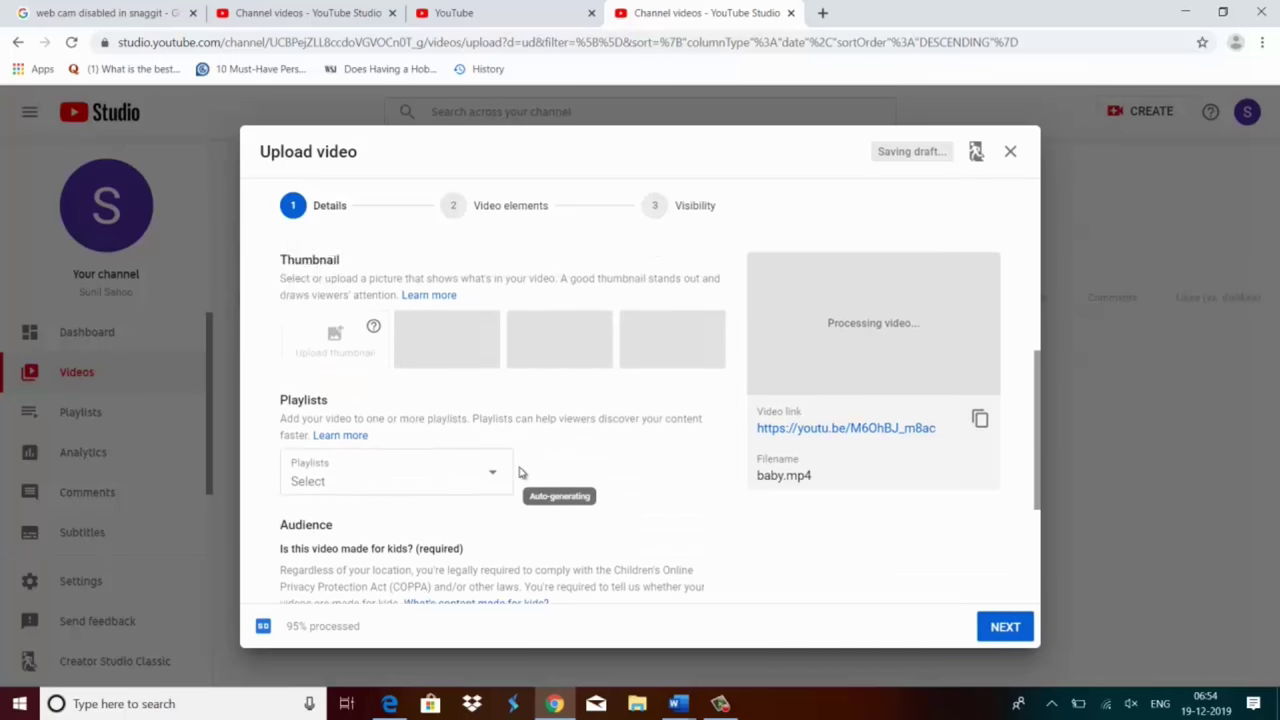
{"action": "scroll", "coordinate": [522, 471], "scroll_direction": "down", "scroll_amount": 1}
{"action": "scroll", "coordinate": [524, 462], "scroll_direction": "down", "scroll_amount": 1}
{"action": "scroll", "coordinate": [524, 452], "scroll_direction": "down", "scroll_amount": 1}
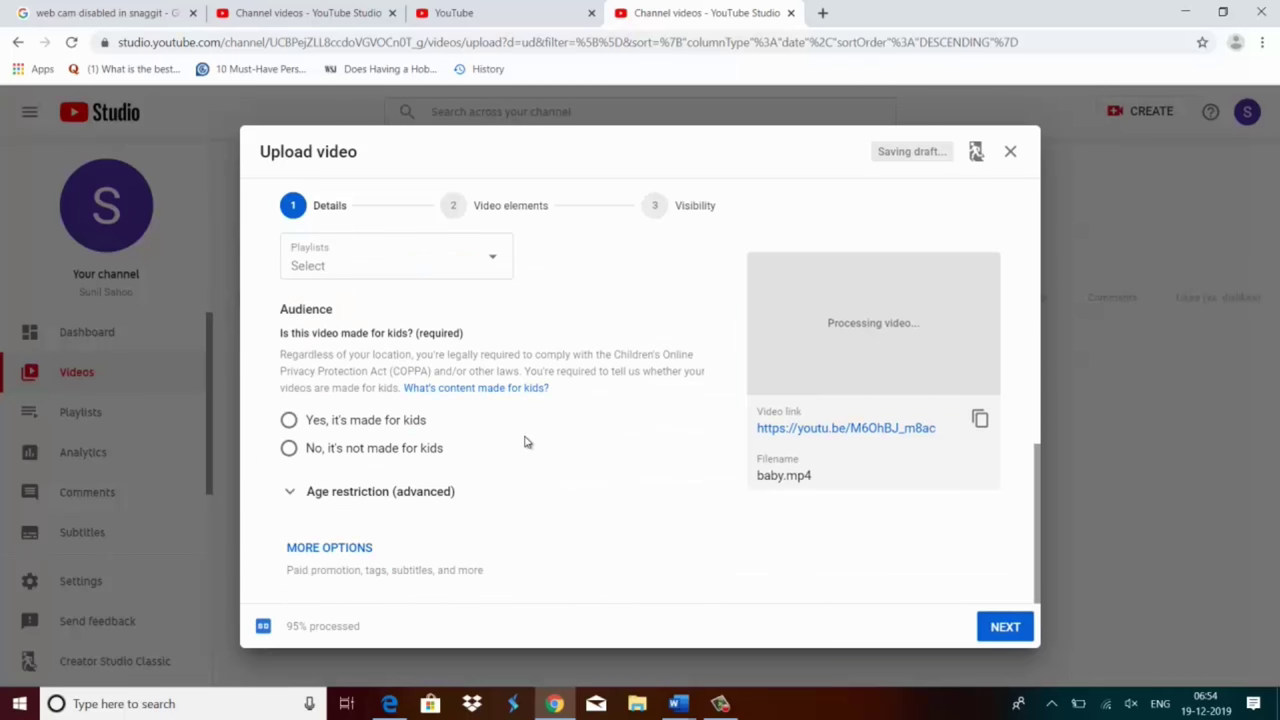
{"action": "scroll", "coordinate": [382, 444], "scroll_direction": "up", "scroll_amount": 1}
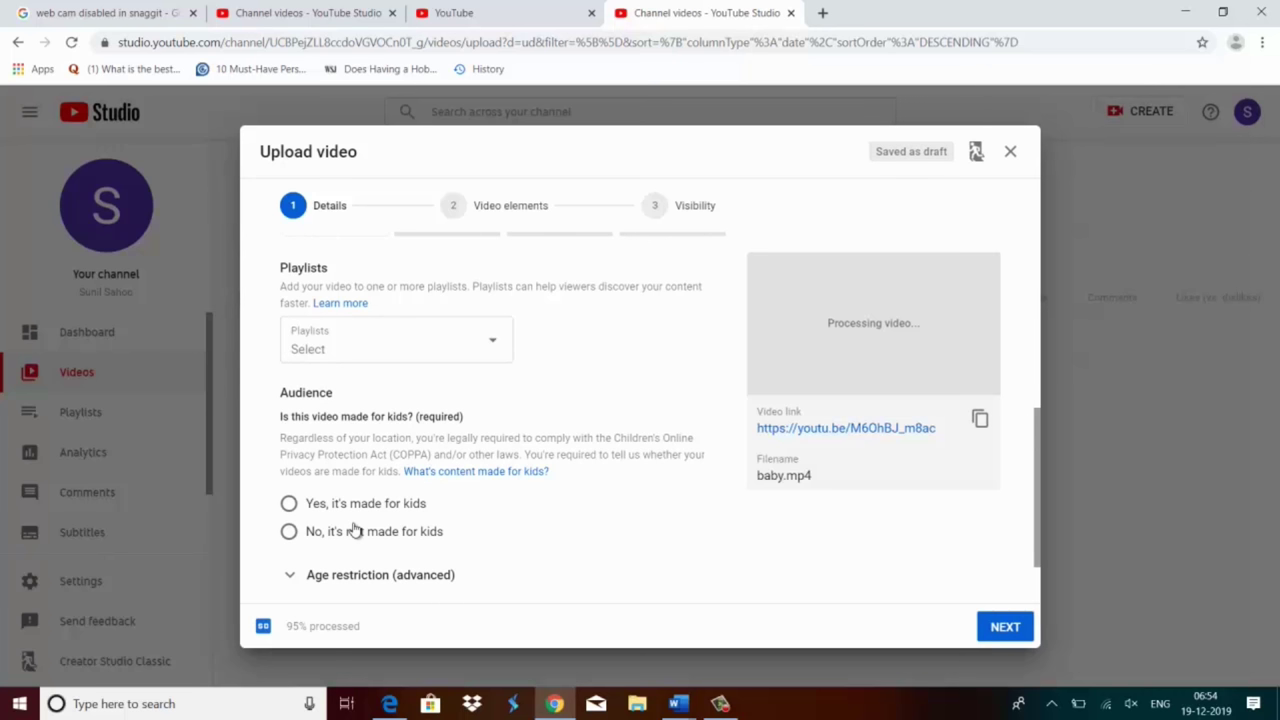
{"action": "left_click", "coordinate": [288, 503]}
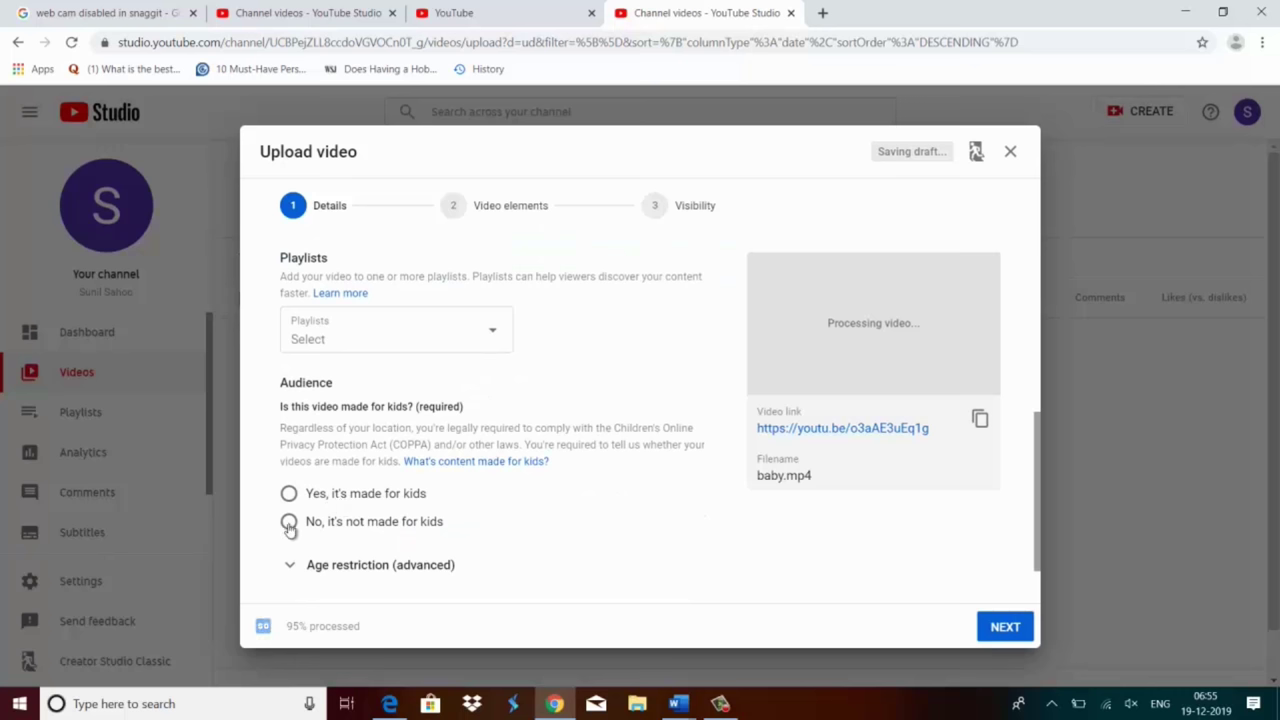
{"action": "left_click", "coordinate": [289, 525]}
Expand Age restriction and settle on 'Yes, it's made for kids'.
{"action": "scroll", "coordinate": [380, 560], "scroll_direction": "down", "scroll_amount": 1}
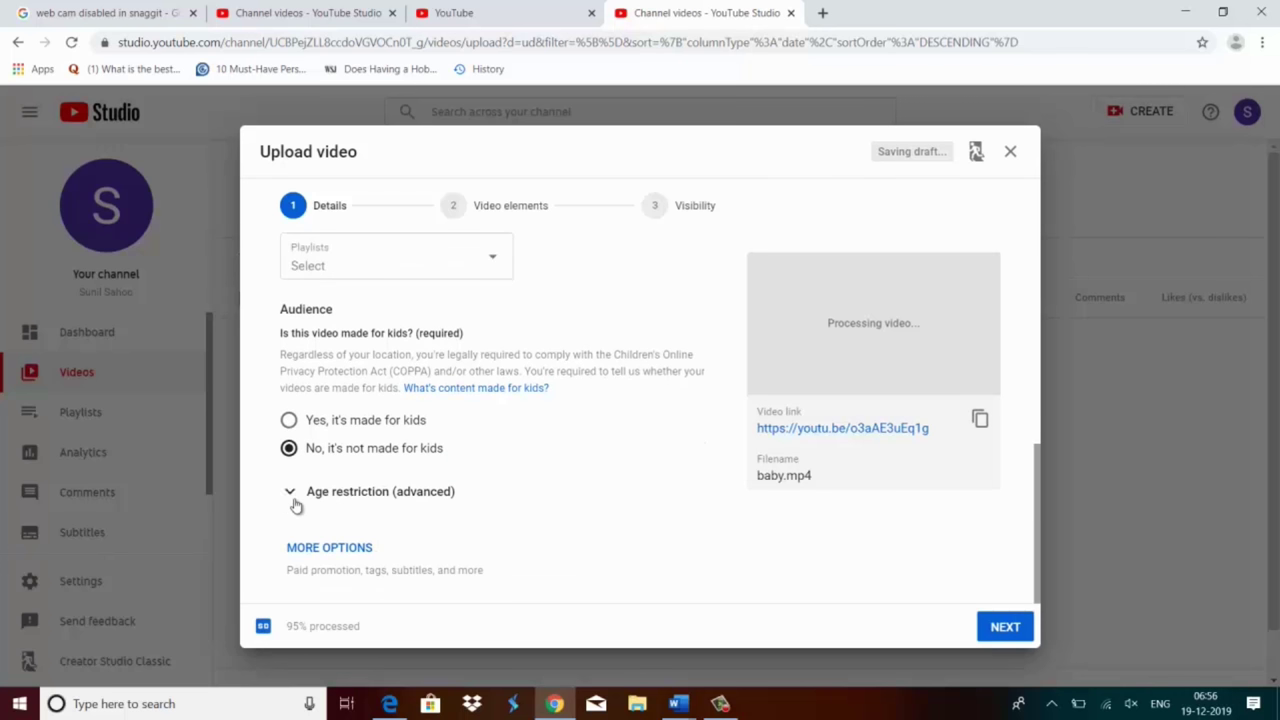
{"action": "left_click", "coordinate": [291, 492]}
{"action": "scroll", "coordinate": [371, 537], "scroll_direction": "down", "scroll_amount": 2}
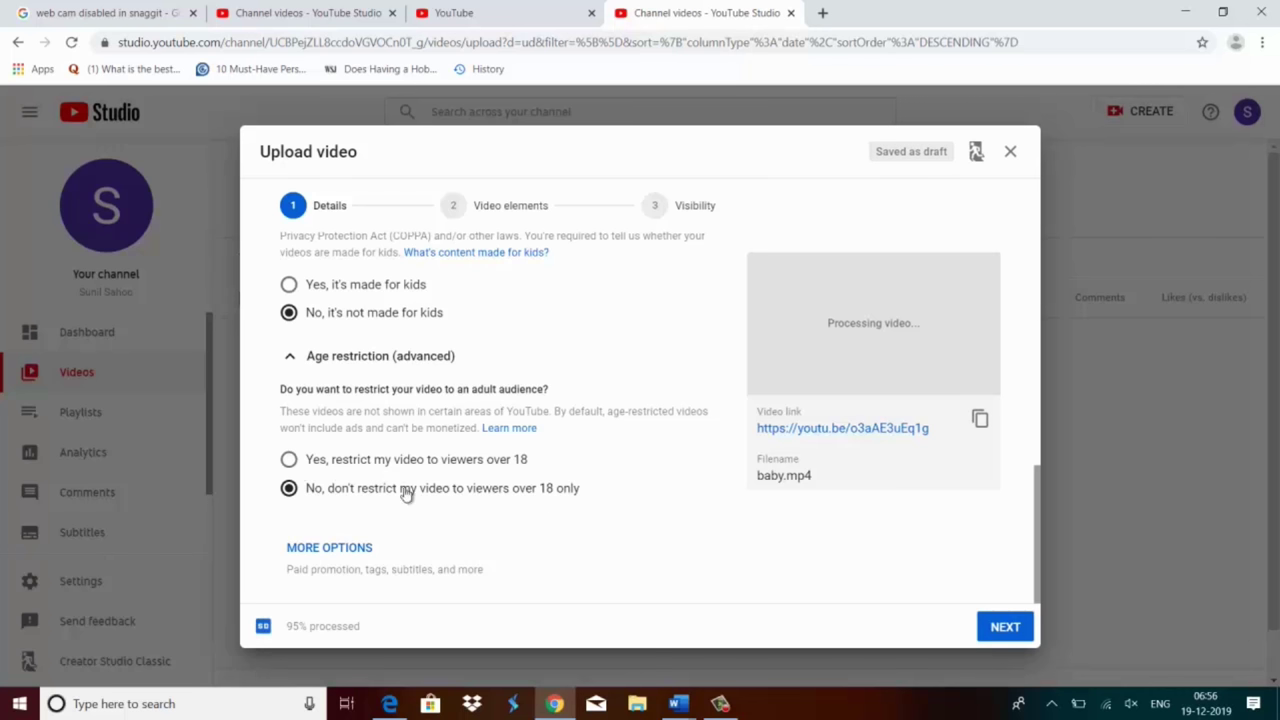
{"action": "scroll", "coordinate": [400, 503], "scroll_direction": "up", "scroll_amount": 2}
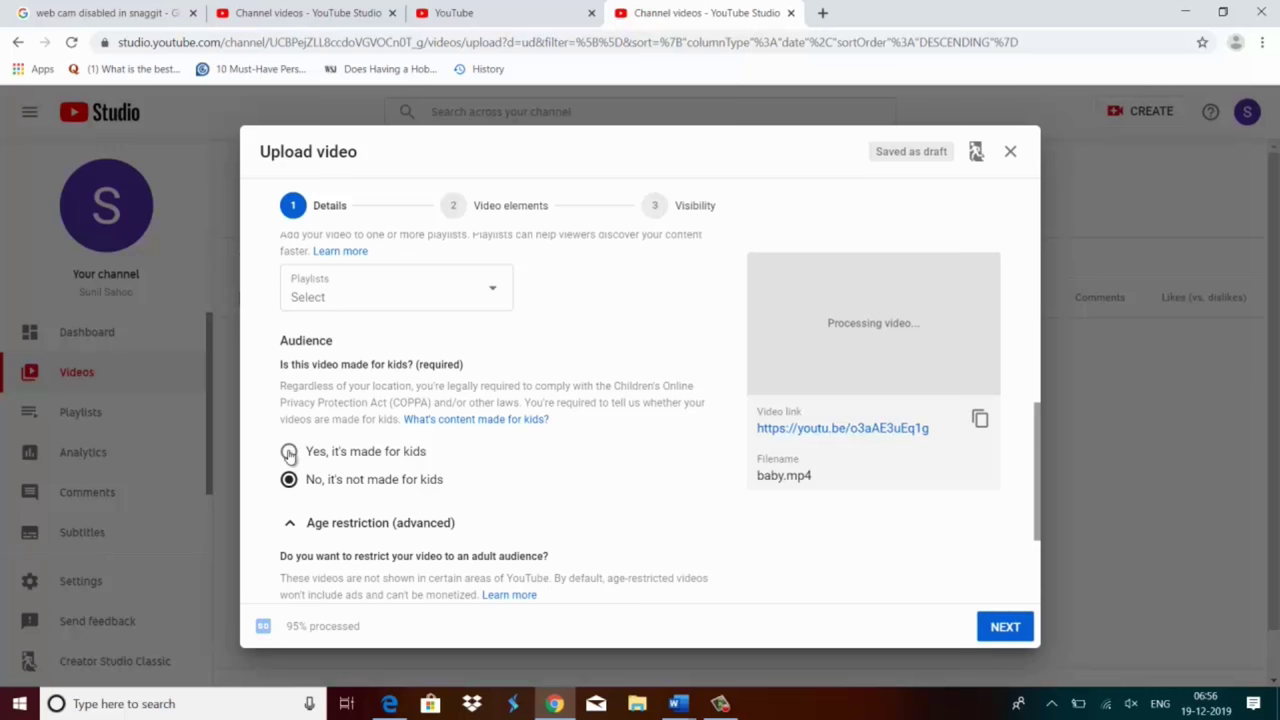
{"action": "left_click", "coordinate": [289, 453]}
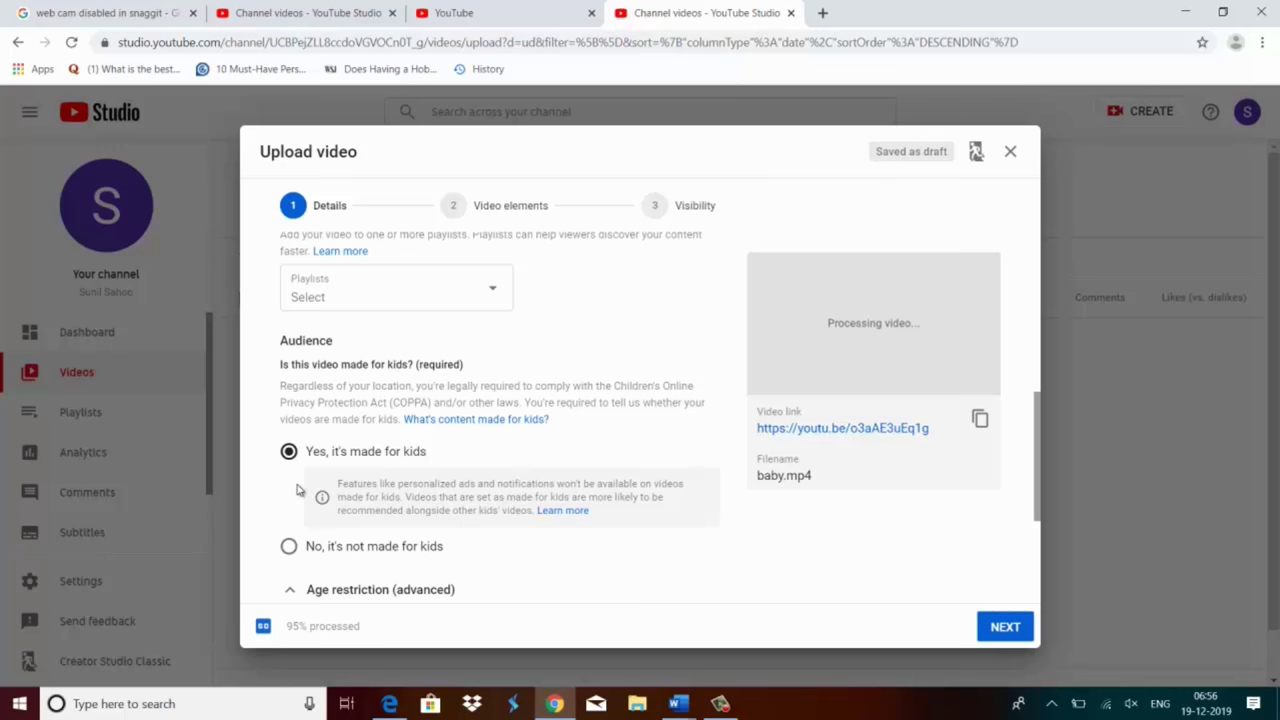
Reveal the extra settings such as paid promotion and tags.
{"action": "scroll", "coordinate": [345, 470], "scroll_direction": "down", "scroll_amount": 1}
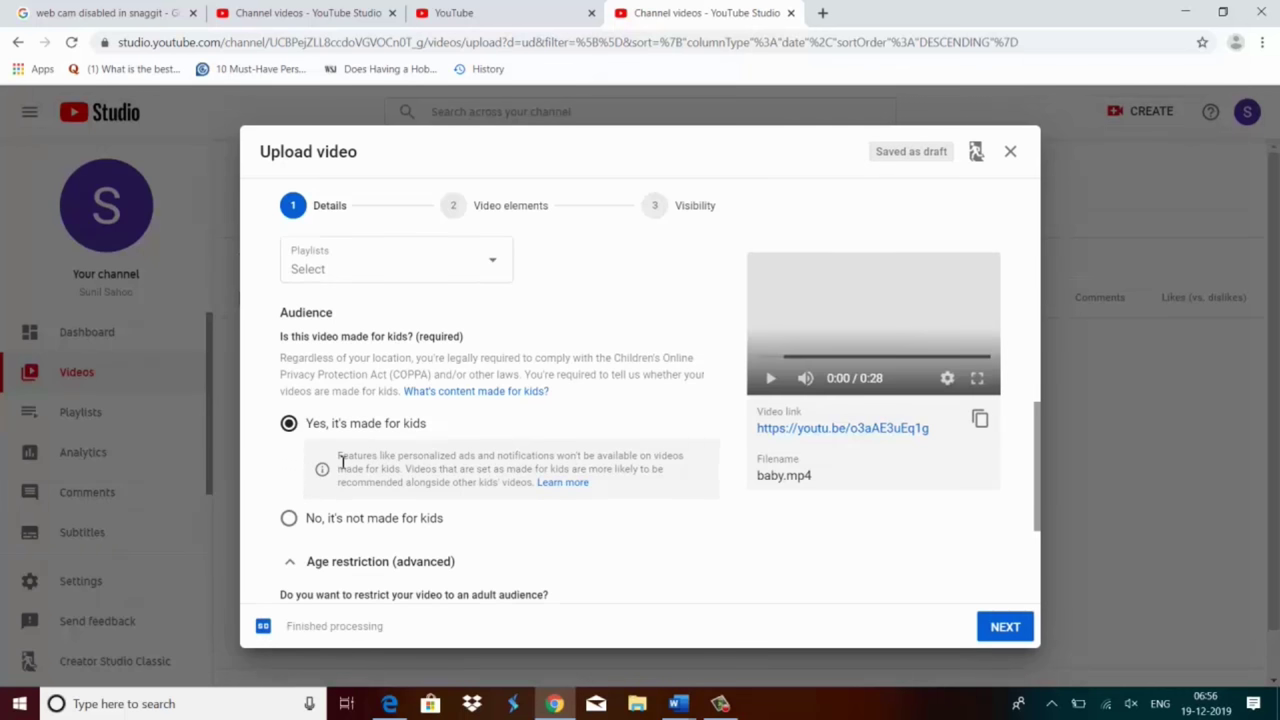
{"action": "scroll", "coordinate": [378, 412], "scroll_direction": "down", "scroll_amount": 2}
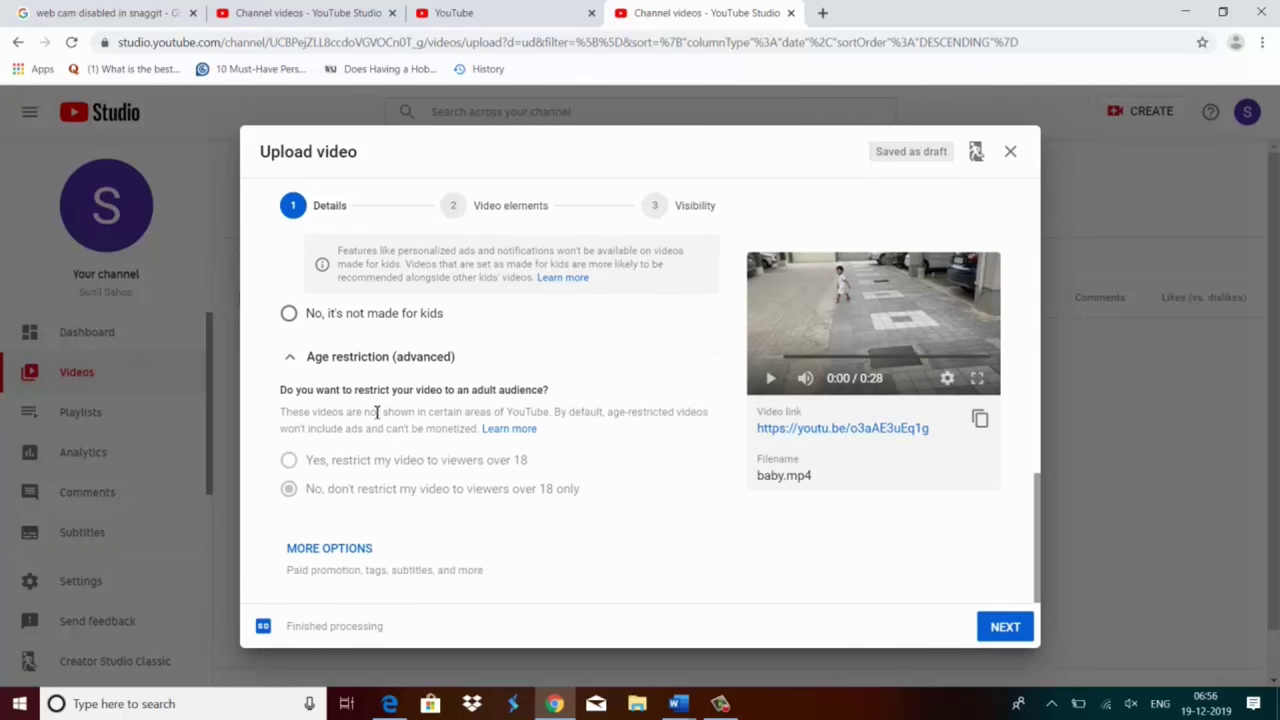
{"action": "scroll", "coordinate": [482, 532], "scroll_direction": "up", "scroll_amount": 4}
{"action": "scroll", "coordinate": [482, 532], "scroll_direction": "up", "scroll_amount": 2}
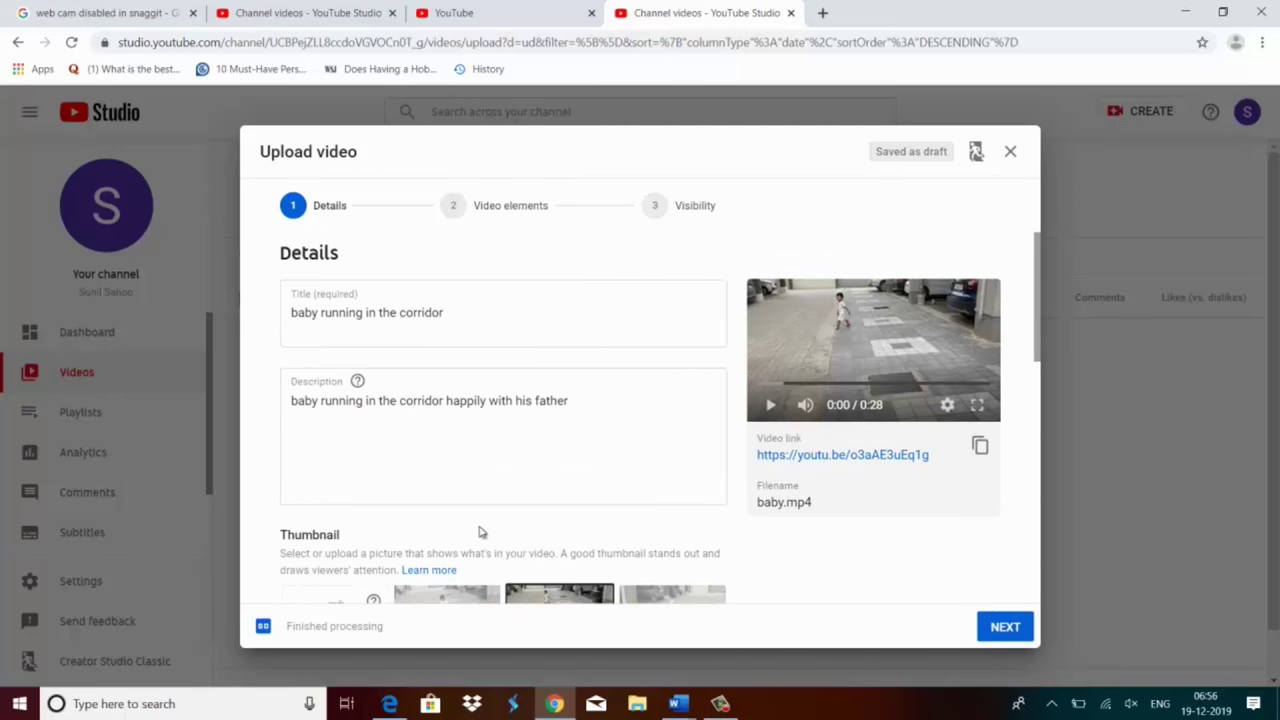
{"action": "scroll", "coordinate": [481, 531], "scroll_direction": "down", "scroll_amount": 2}
{"action": "scroll", "coordinate": [481, 530], "scroll_direction": "down", "scroll_amount": 2}
{"action": "scroll", "coordinate": [481, 528], "scroll_direction": "down", "scroll_amount": 3}
{"action": "scroll", "coordinate": [481, 528], "scroll_direction": "down", "scroll_amount": 1}
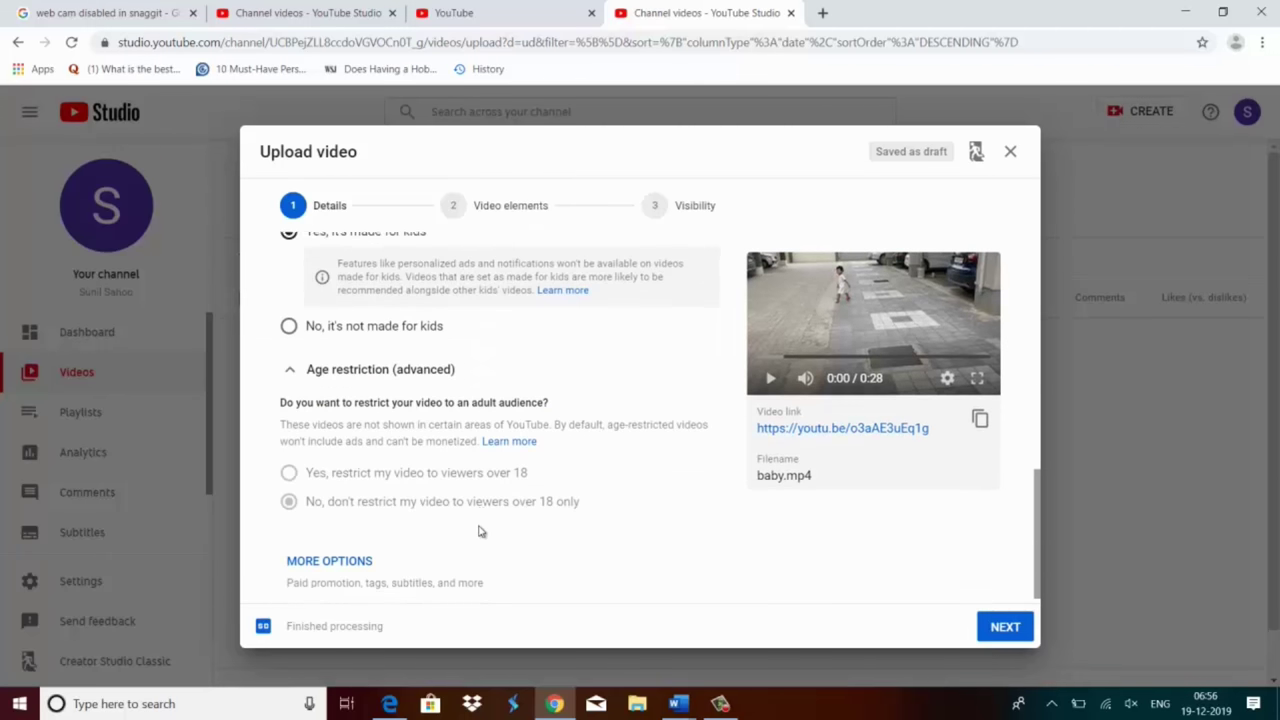
{"action": "left_click", "coordinate": [302, 550]}
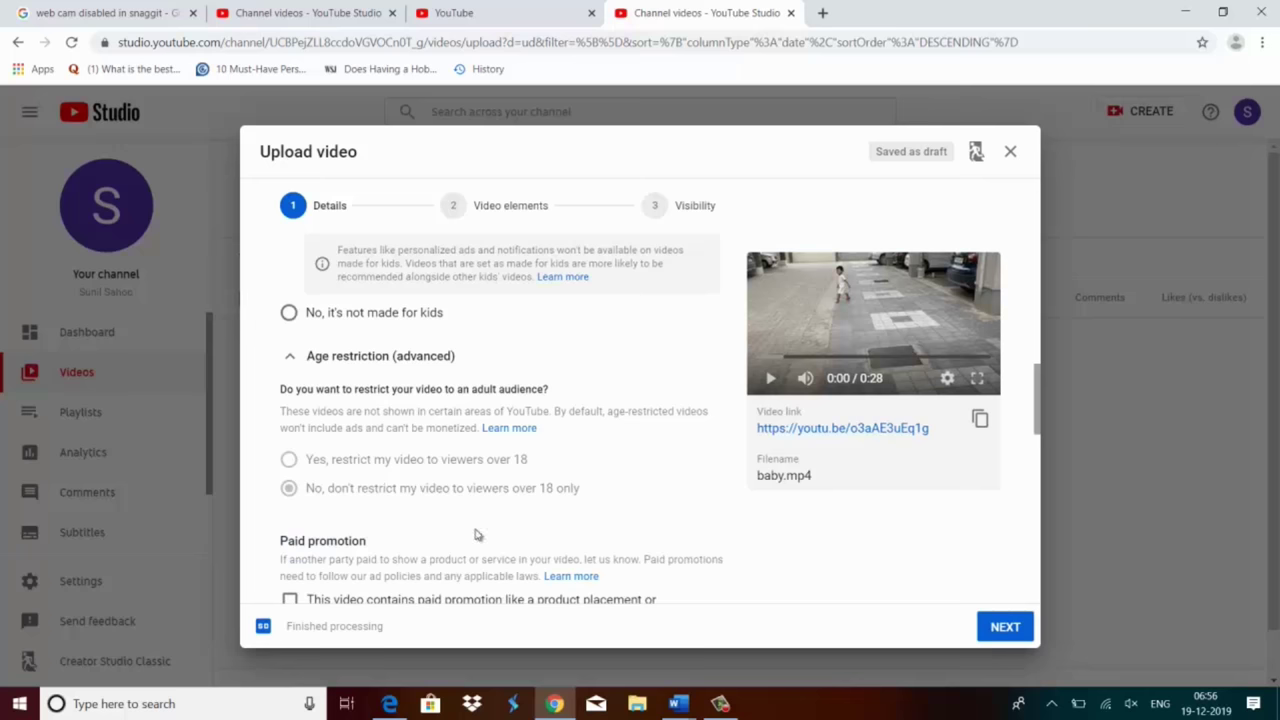
Add the tags 'baby videos' and 'baby laughing'.
{"action": "scroll", "coordinate": [470, 535], "scroll_direction": "down", "scroll_amount": 3}
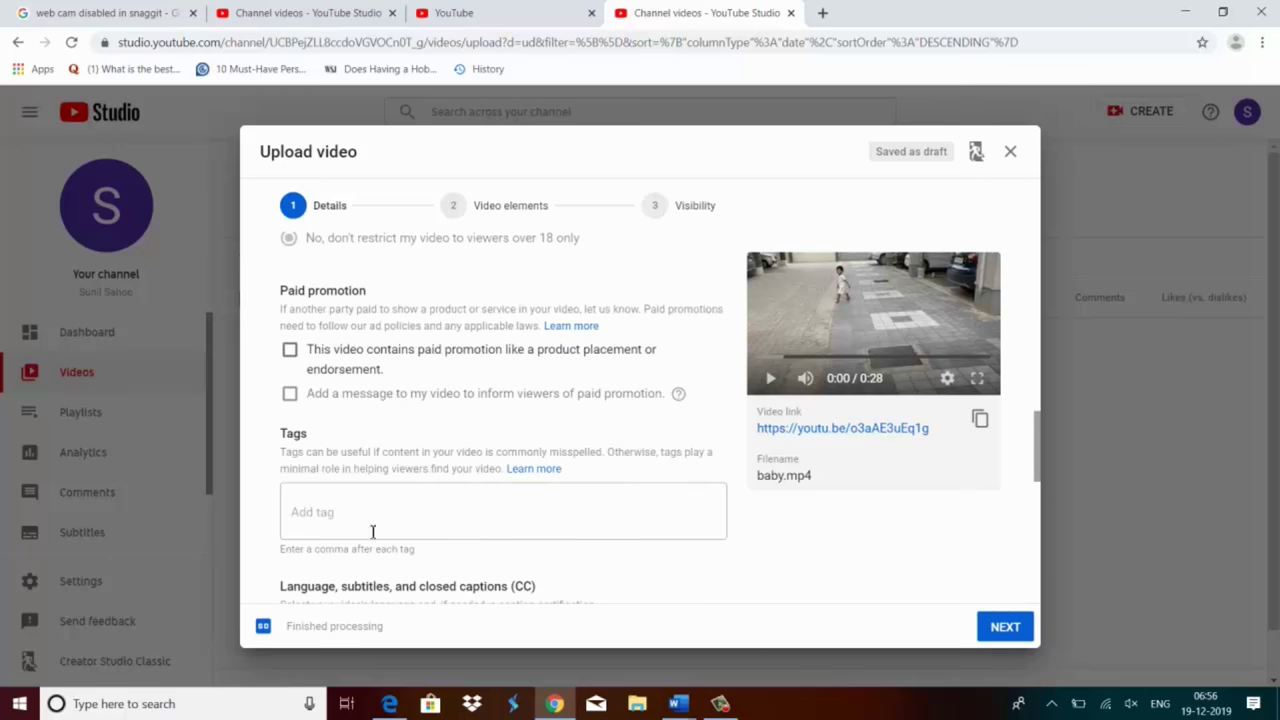
{"action": "left_click", "coordinate": [314, 511]}
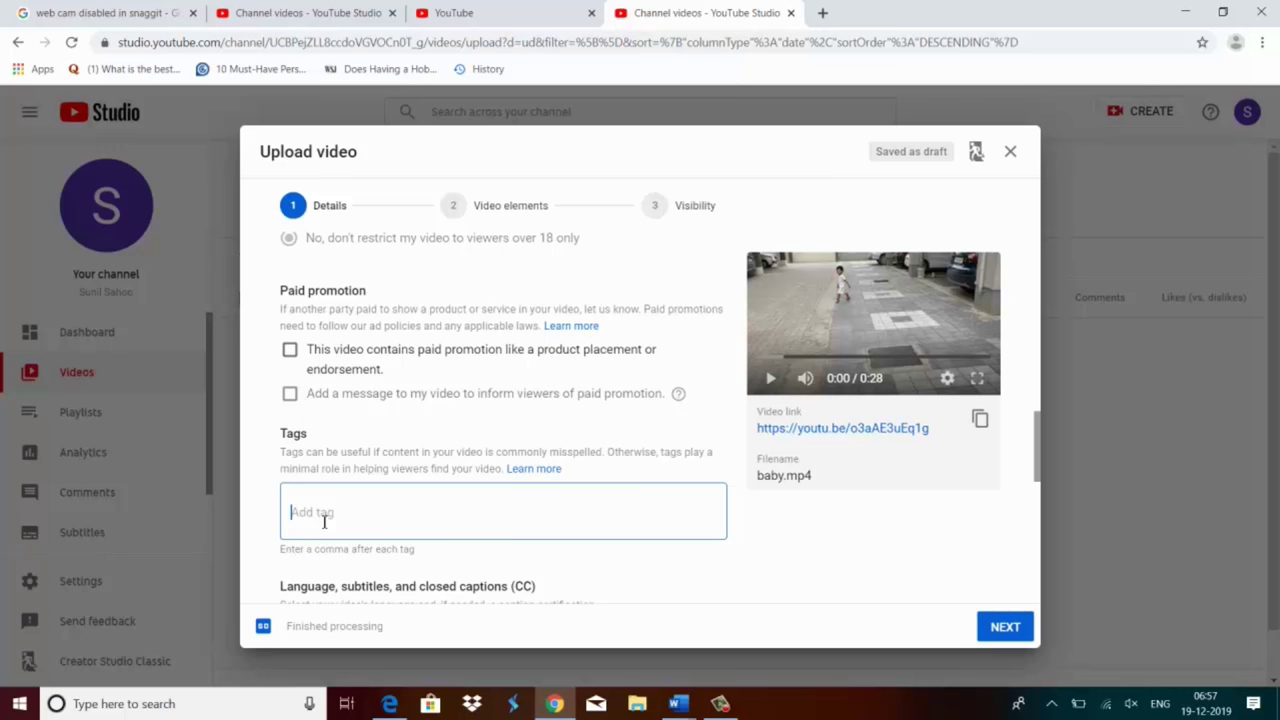
{"action": "type", "text": "baby"}
{"action": "type", "text": " videos"}
{"action": "key", "text": "Return"}
{"action": "type", "text": "baby l"}
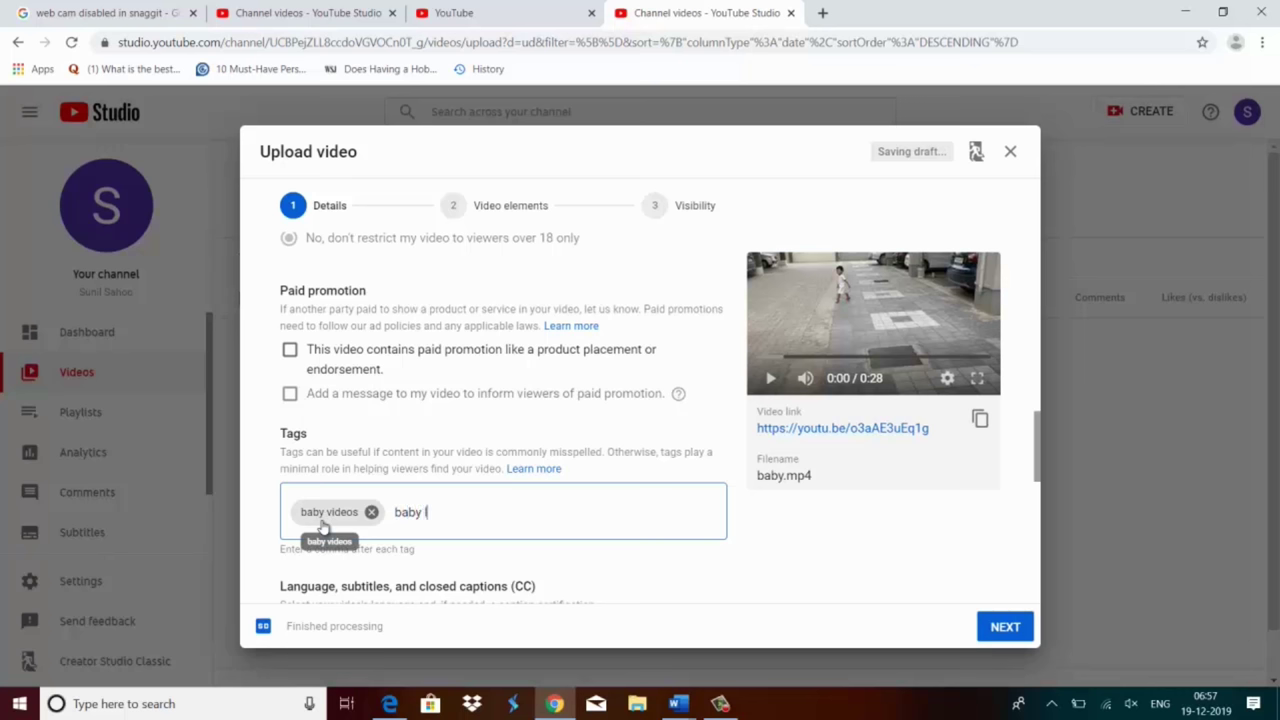
{"action": "type", "text": "aughing"}
{"action": "key", "text": "Return"}
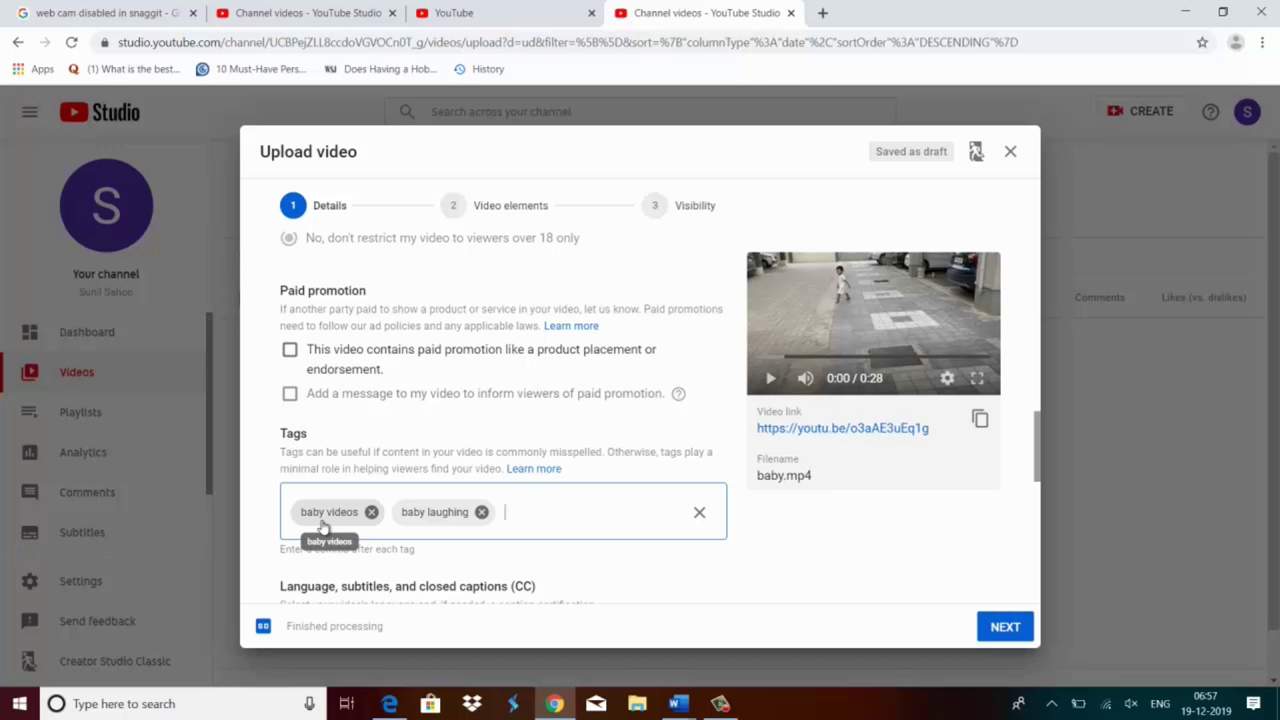
Add the tags 'baby running' and 'happy baby'.
{"action": "type", "text": "baby r"}
{"action": "type", "text": "uu"}
{"action": "key", "text": "BackSpace"}
{"action": "type", "text": "nning"}
{"action": "key", "text": "comma"}
{"action": "type", "text": "hap"}
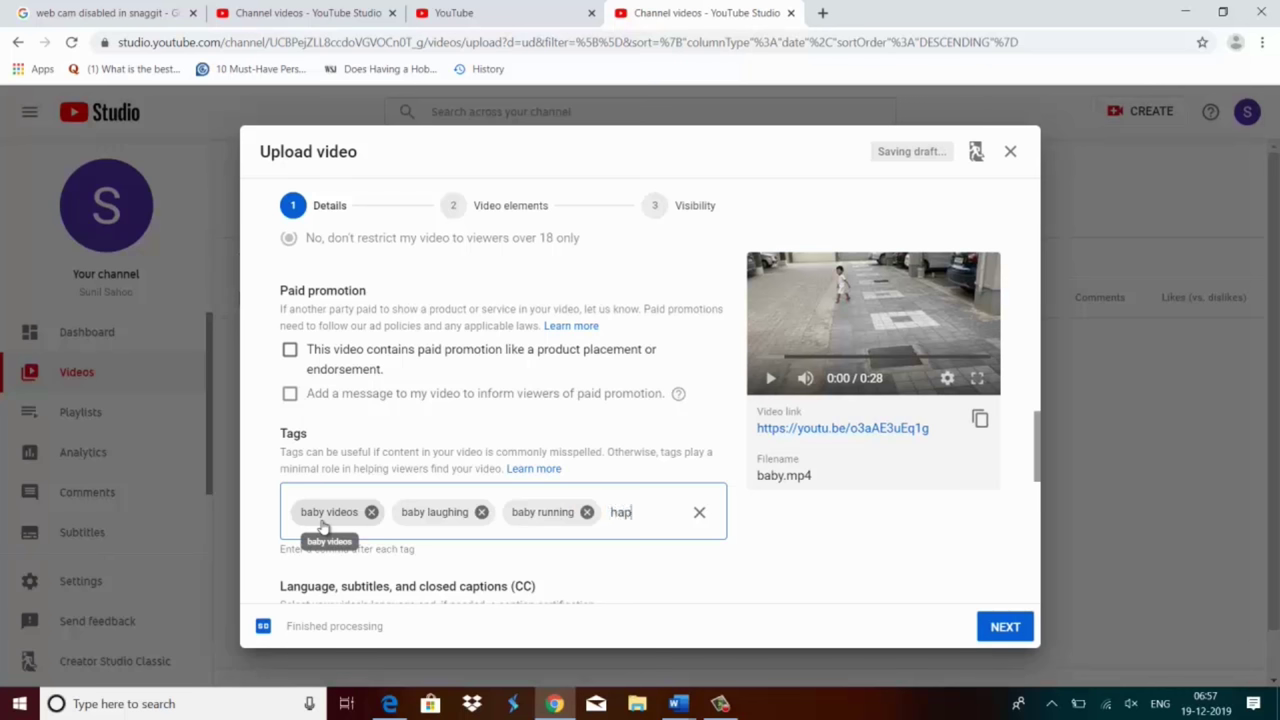
{"action": "type", "text": "py baby"}
{"action": "key", "text": "comma"}
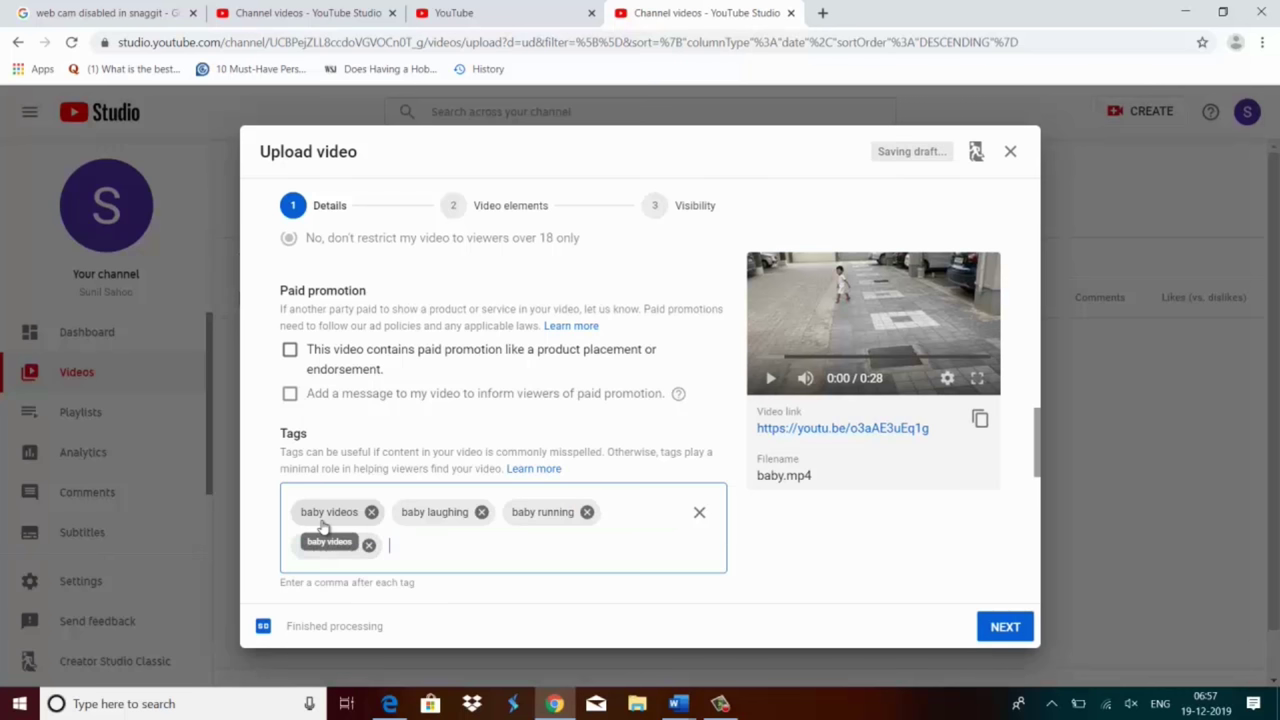
Scroll through the remaining upload options to review them.
{"action": "scroll", "coordinate": [324, 457], "scroll_direction": "down", "scroll_amount": 2}
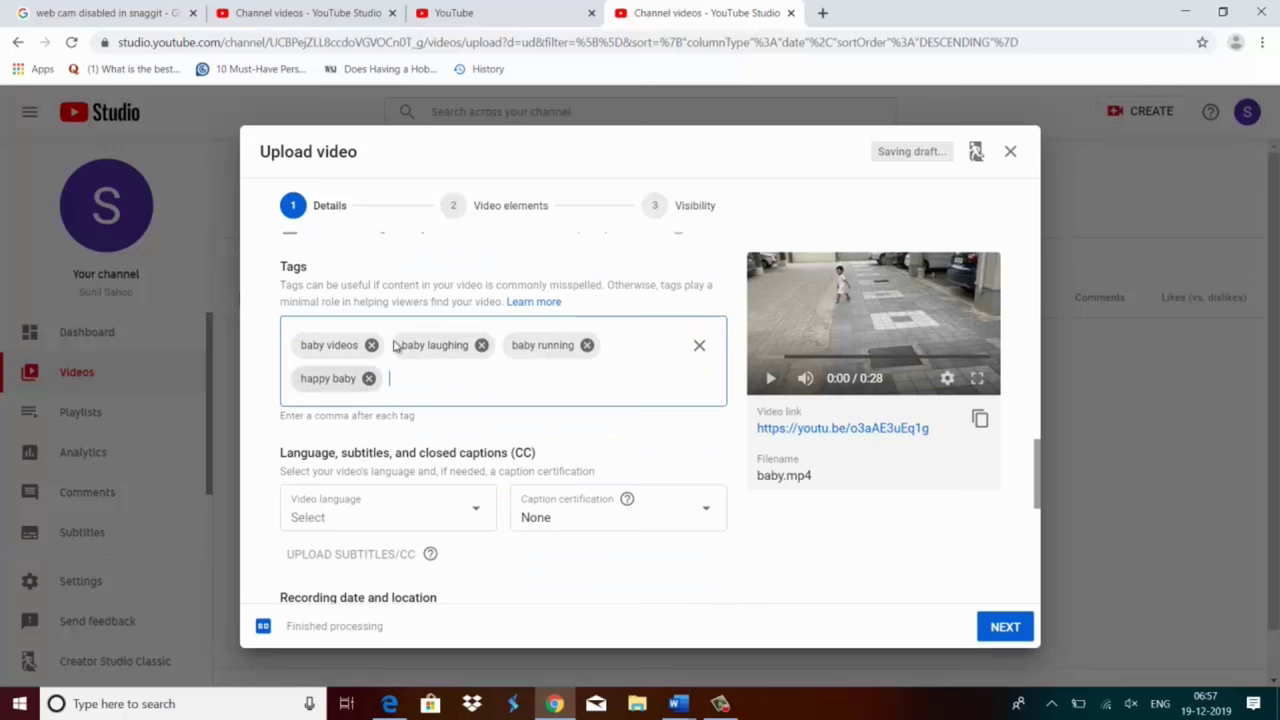
{"action": "scroll", "coordinate": [480, 500], "scroll_direction": "down", "scroll_amount": 3}
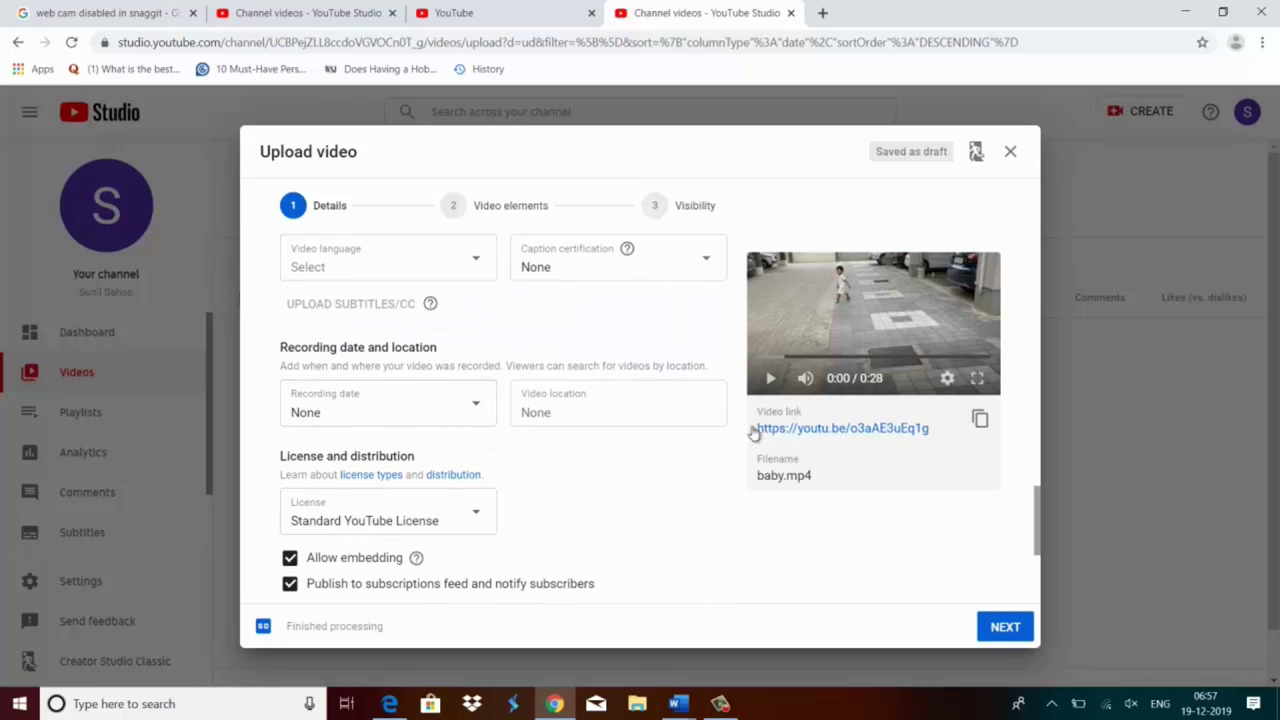
{"action": "scroll", "coordinate": [533, 526], "scroll_direction": "down", "scroll_amount": 2}
{"action": "scroll", "coordinate": [533, 526], "scroll_direction": "down", "scroll_amount": 1}
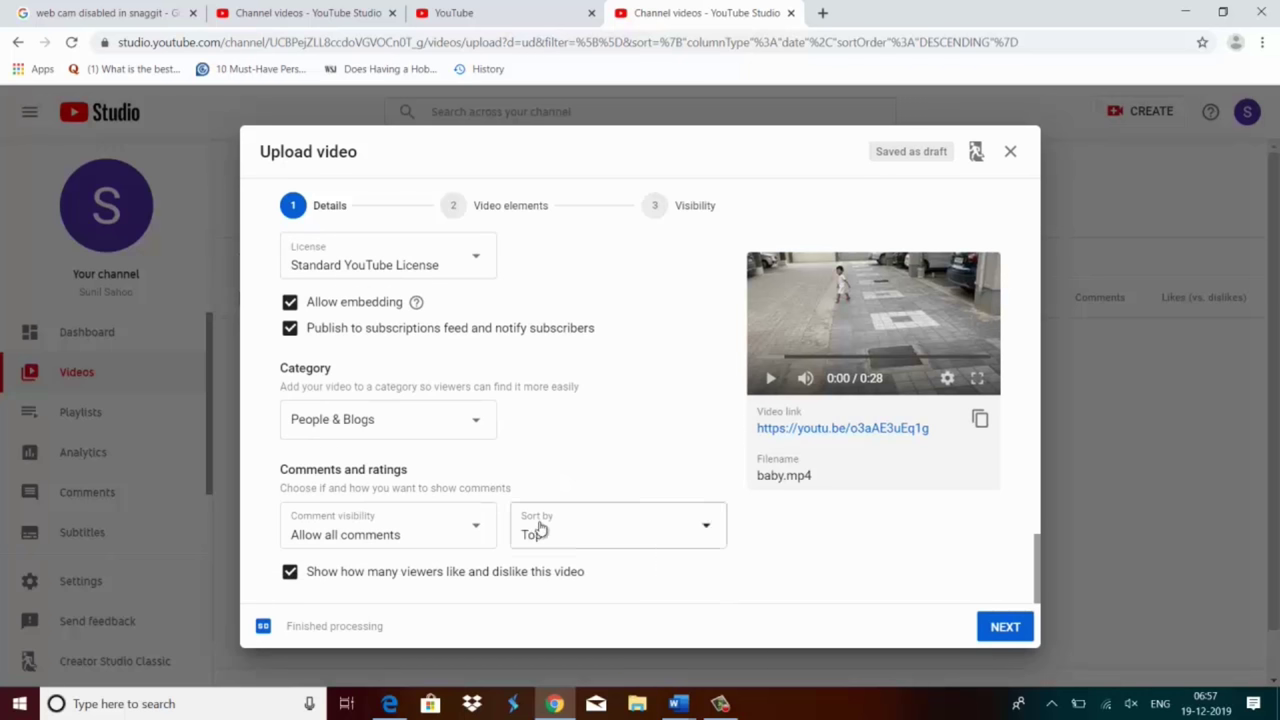
{"action": "scroll", "coordinate": [500, 480], "scroll_direction": "up", "scroll_amount": 3}
{"action": "scroll", "coordinate": [548, 480], "scroll_direction": "down", "scroll_amount": 3}
{"action": "scroll", "coordinate": [545, 485], "scroll_direction": "up", "scroll_amount": 3}
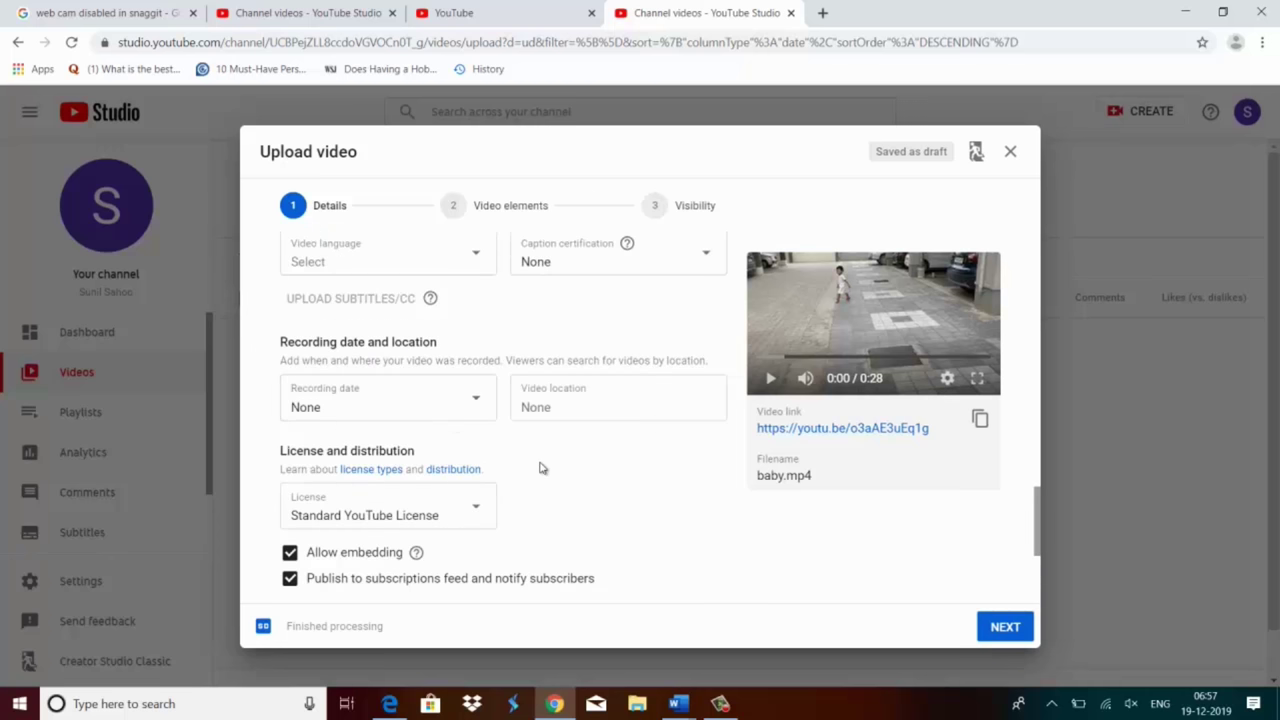
{"action": "scroll", "coordinate": [540, 468], "scroll_direction": "down", "scroll_amount": 3}
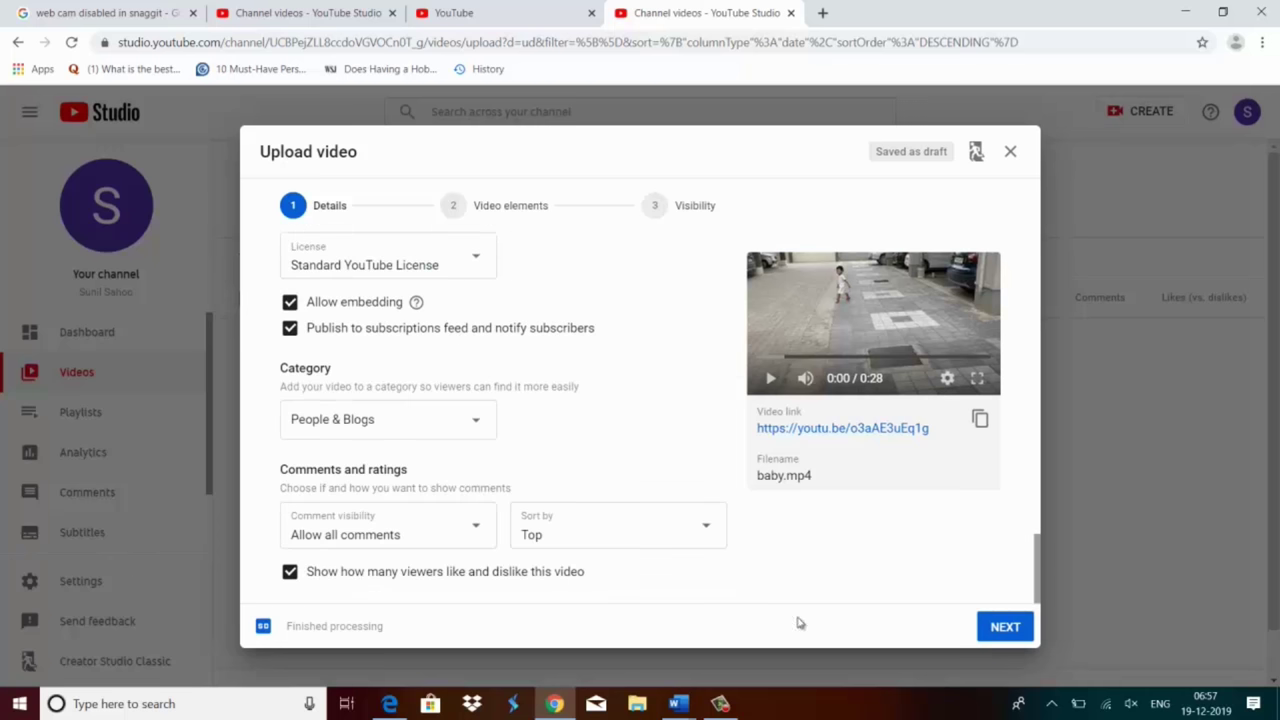
Advance the upload from Details to the Video elements step.
{"action": "left_click", "coordinate": [1003, 627]}
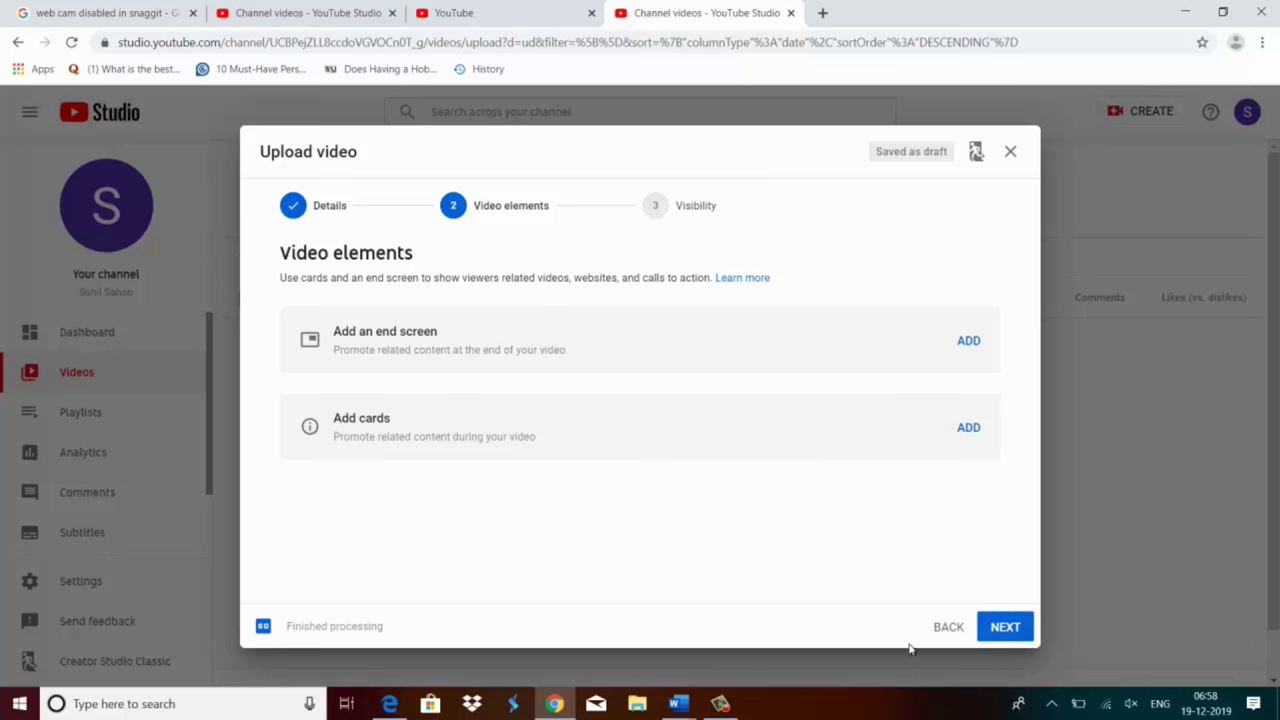
Advance to Visibility, check the scheduling options, then expand the Publish now choices.
{"action": "left_click", "coordinate": [1005, 627]}
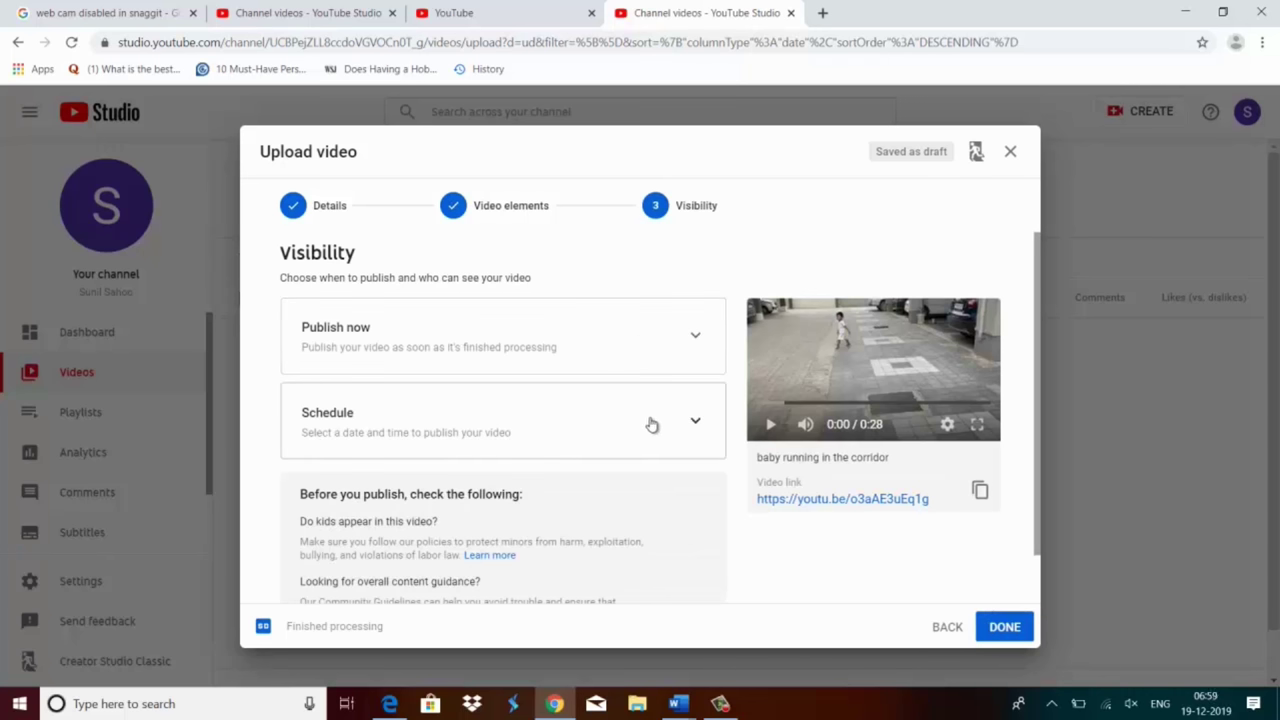
{"action": "scroll", "coordinate": [466, 334], "scroll_direction": "down", "scroll_amount": 2}
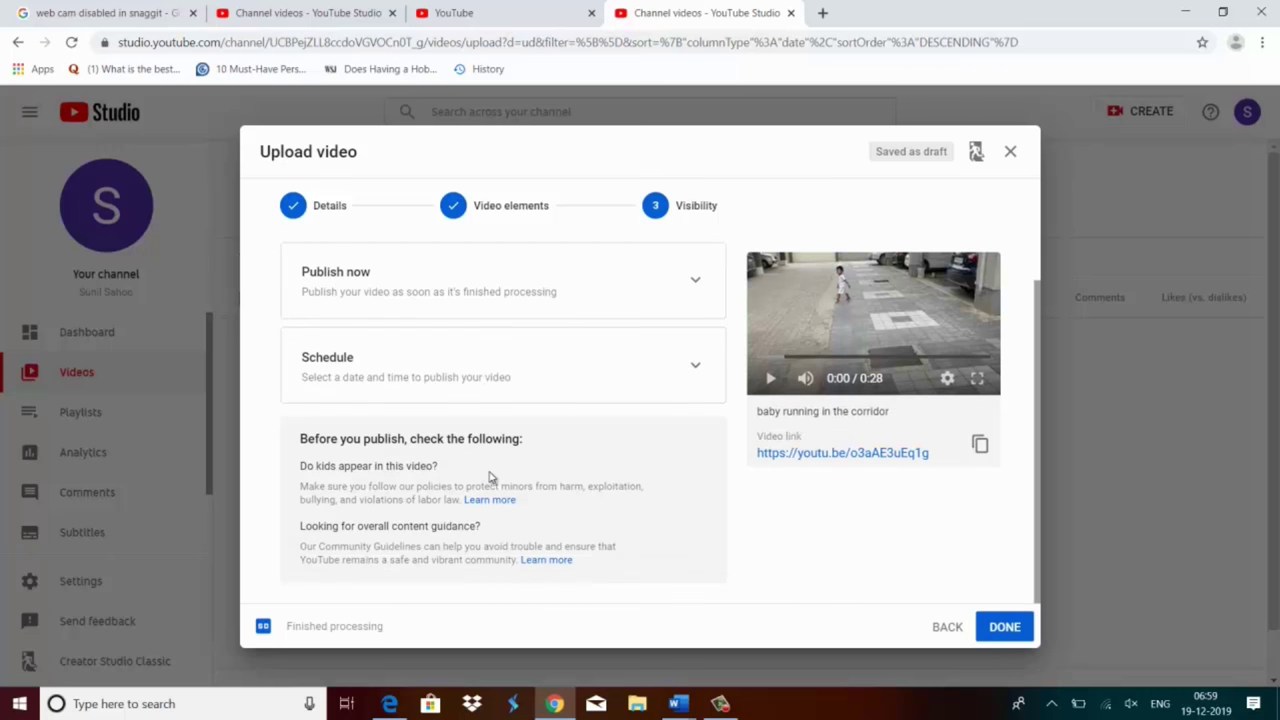
{"action": "scroll", "coordinate": [497, 467], "scroll_direction": "up", "scroll_amount": 2}
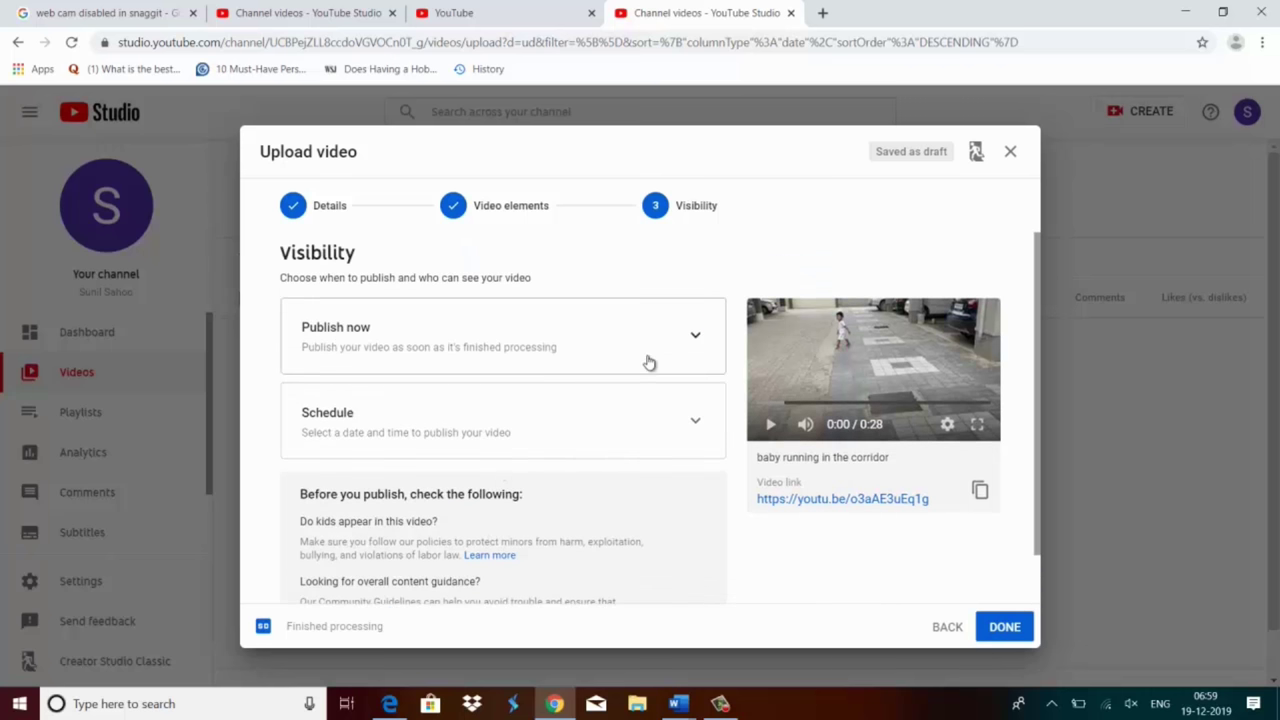
{"action": "left_click", "coordinate": [672, 427]}
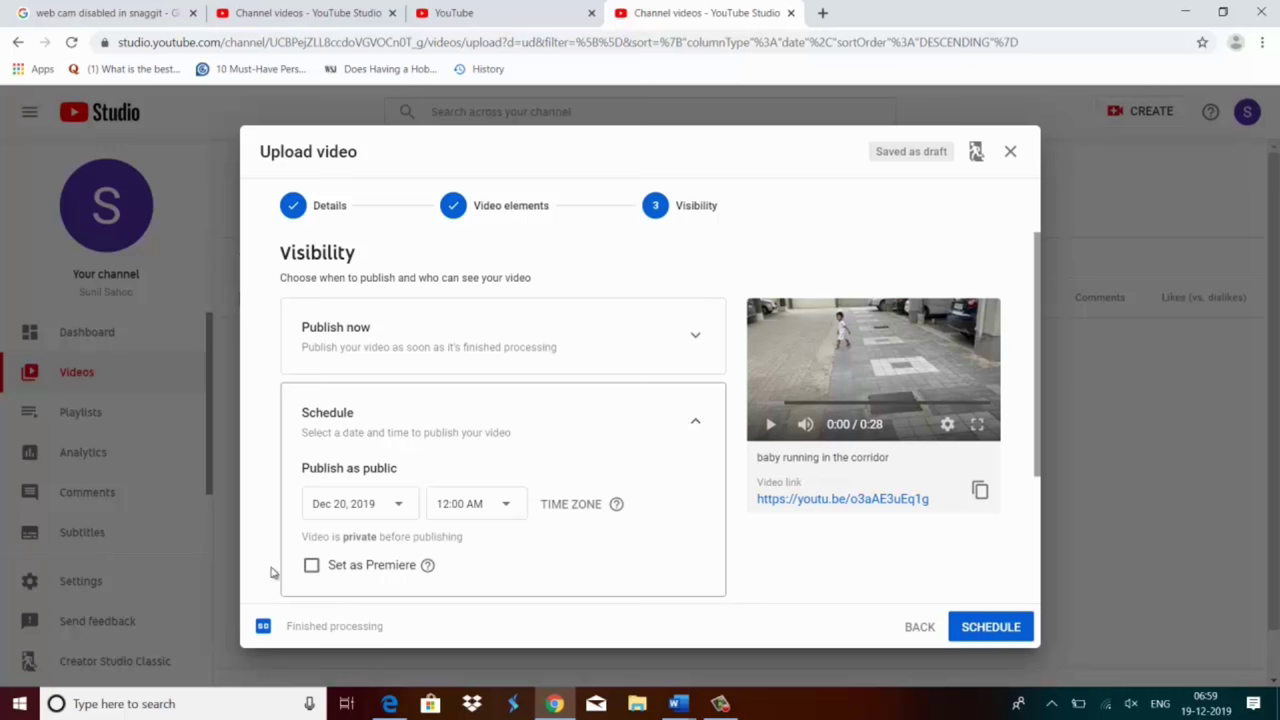
{"action": "left_click", "coordinate": [696, 424]}
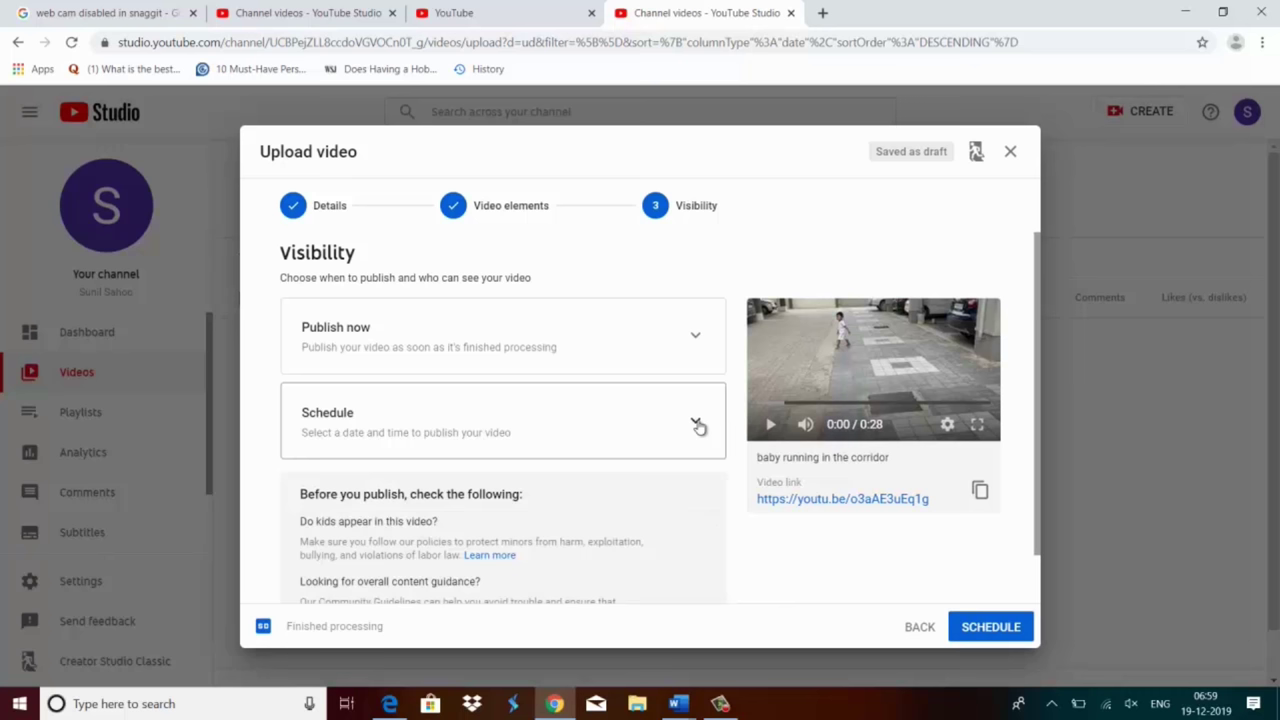
{"action": "left_click", "coordinate": [700, 338]}
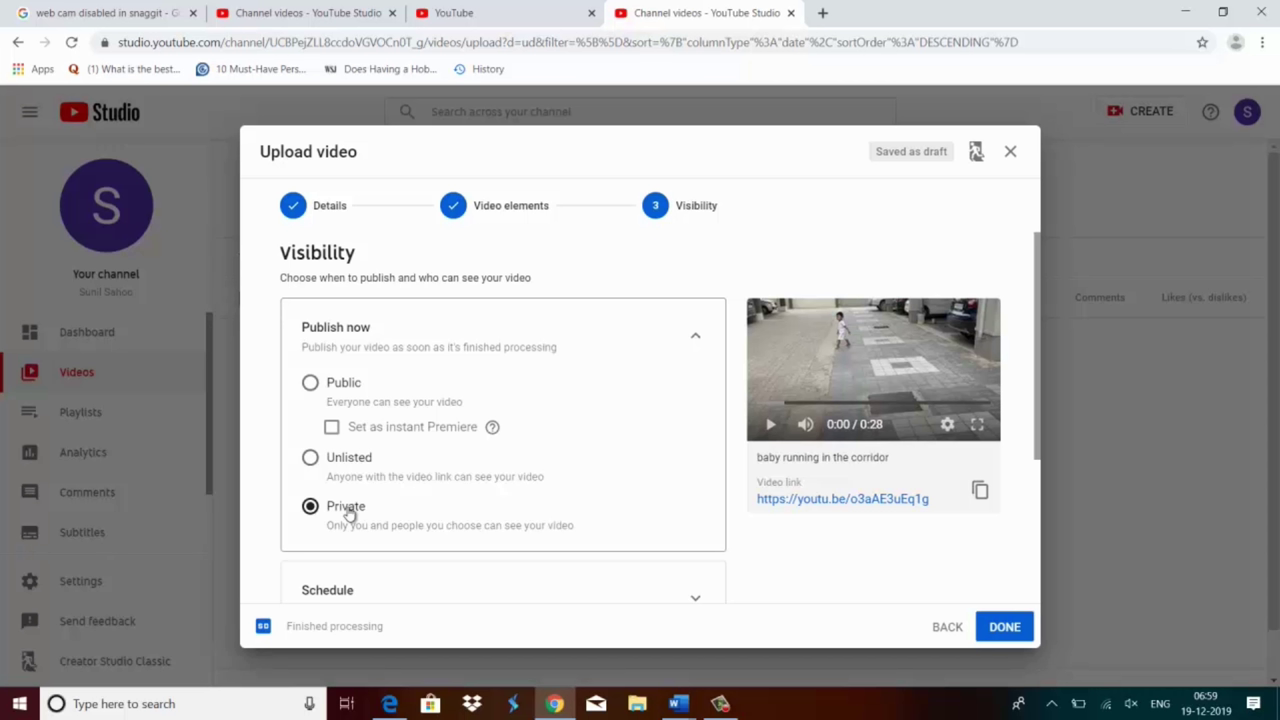
Set visibility to Unlisted, briefly trying Public before switching back.
{"action": "left_click", "coordinate": [312, 460]}
{"action": "left_click", "coordinate": [311, 384]}
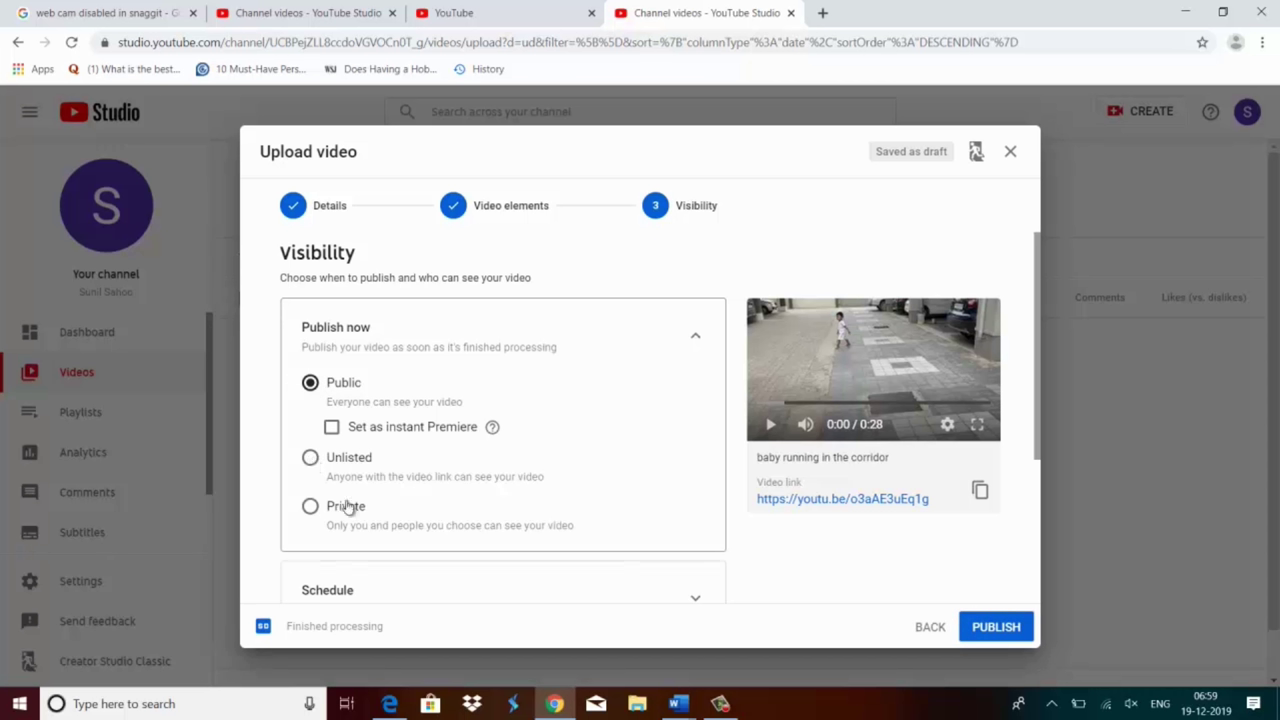
{"action": "left_click", "coordinate": [312, 460]}
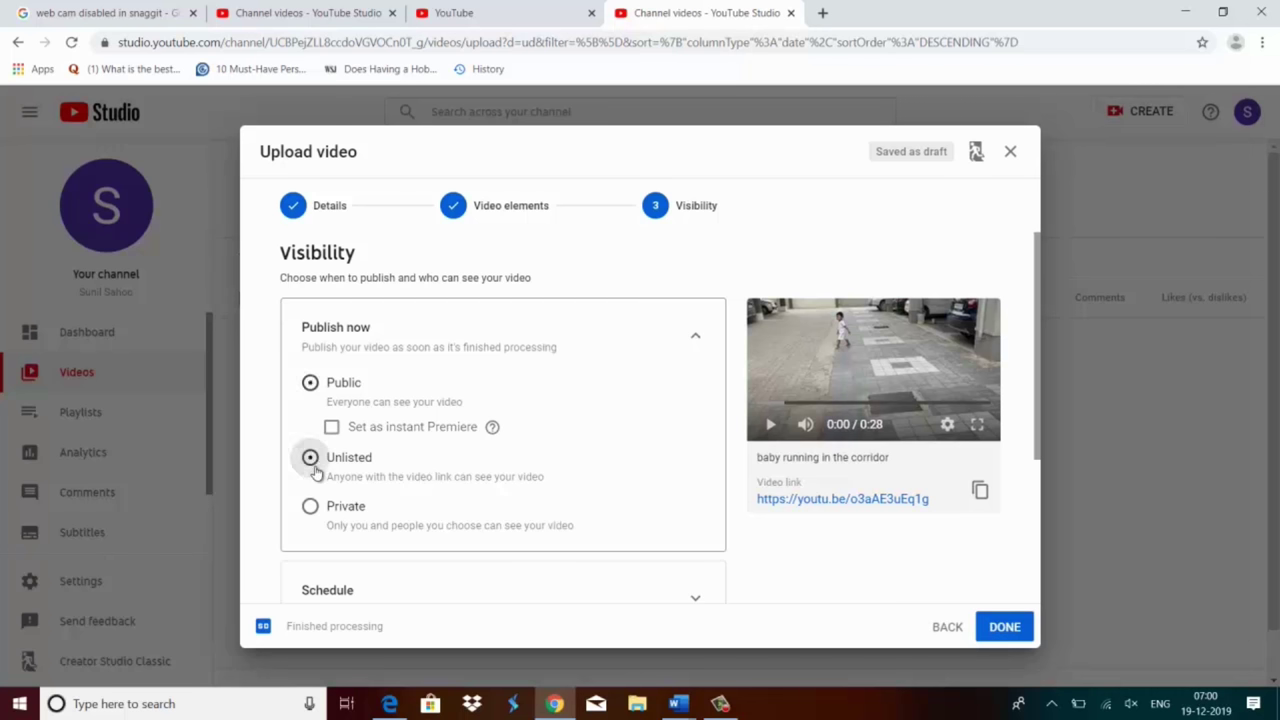
Return to Details and select the first auto-generated thumbnail for the video.
{"action": "left_click", "coordinate": [948, 628]}
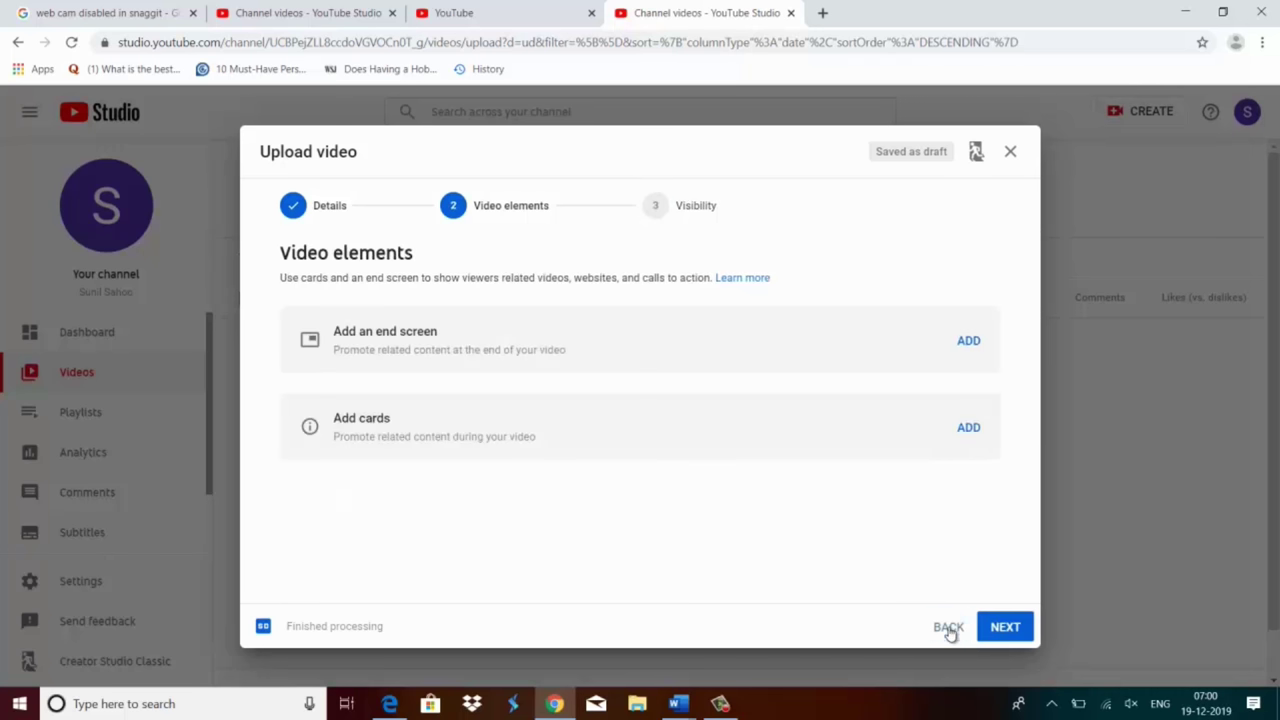
{"action": "left_click", "coordinate": [947, 628]}
{"action": "scroll", "coordinate": [600, 505], "scroll_direction": "down", "scroll_amount": 4}
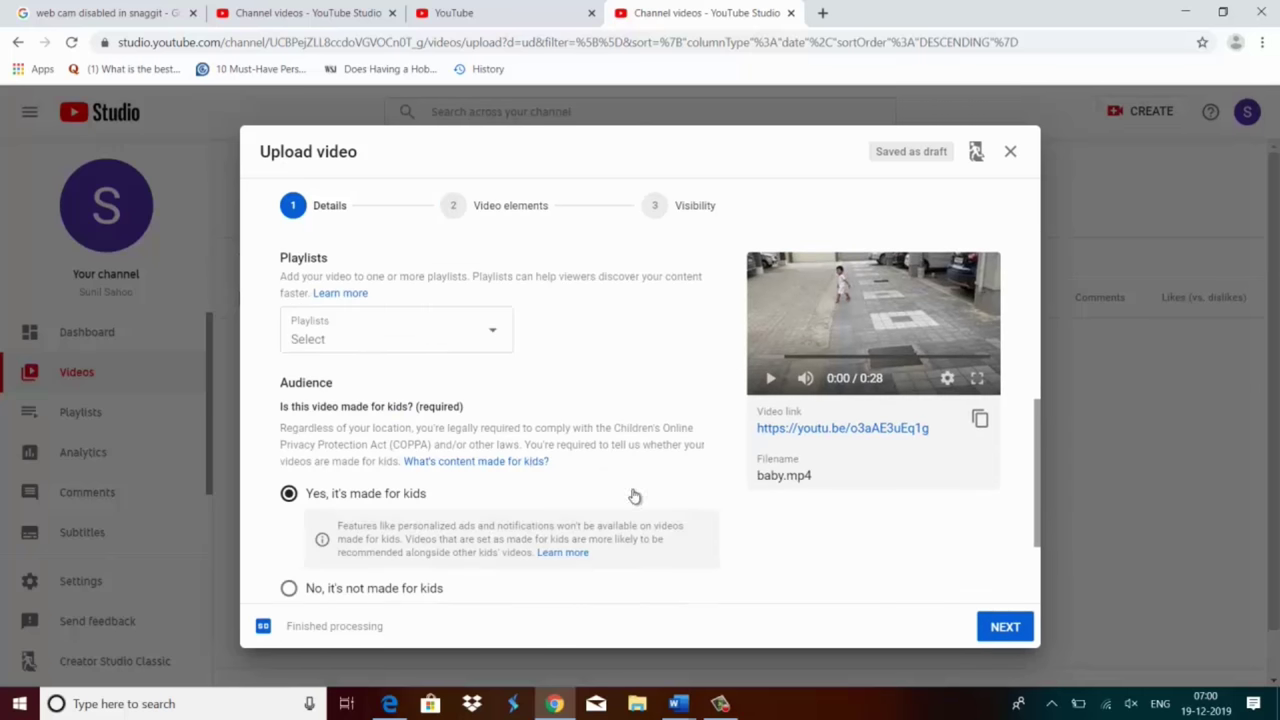
{"action": "scroll", "coordinate": [637, 497], "scroll_direction": "up", "scroll_amount": 2}
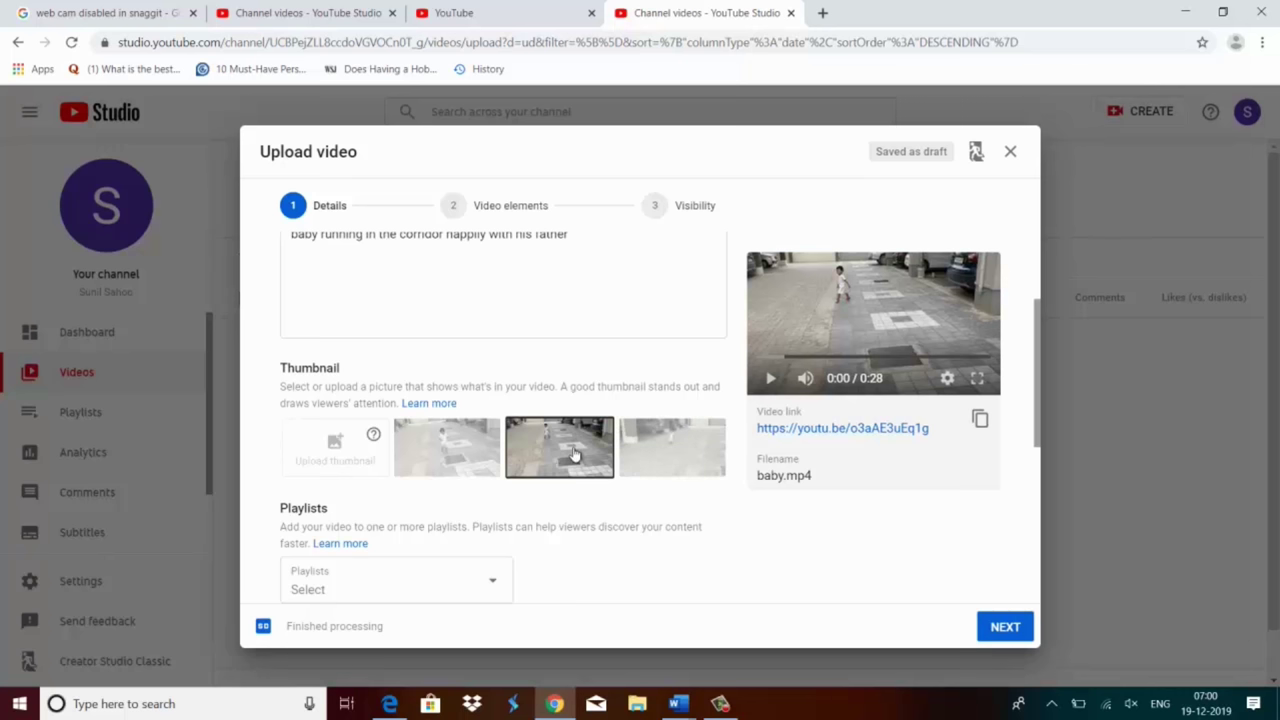
{"action": "left_click", "coordinate": [442, 458]}
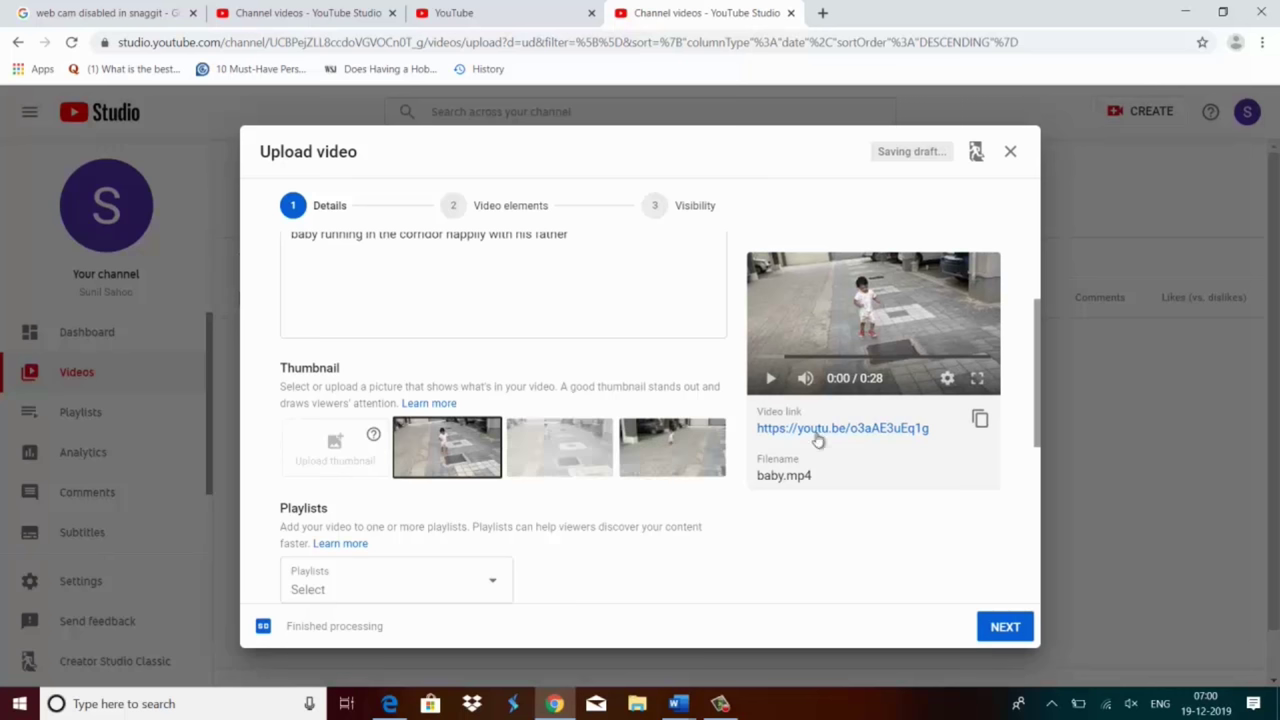
{"action": "left_click", "coordinate": [1004, 628]}
Set 'baby running in the corridor' visibility to Public and publish it.
{"action": "left_click", "coordinate": [1005, 628]}
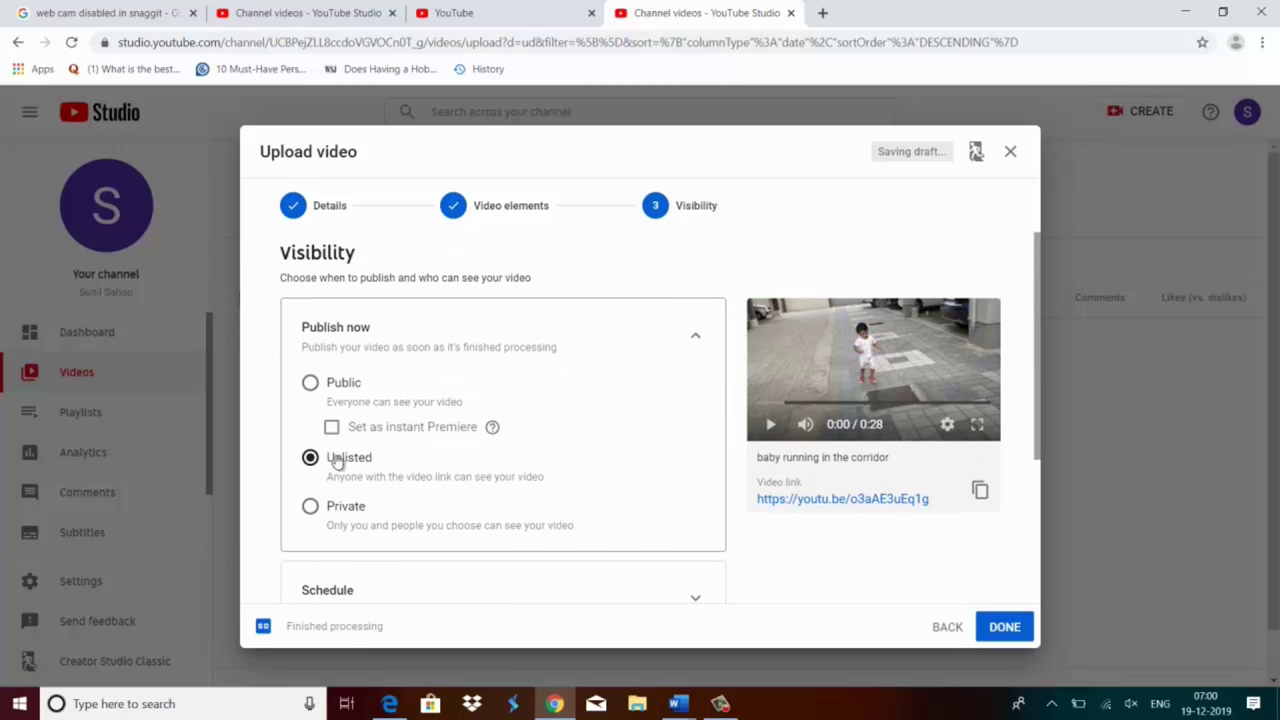
{"action": "left_click", "coordinate": [313, 386]}
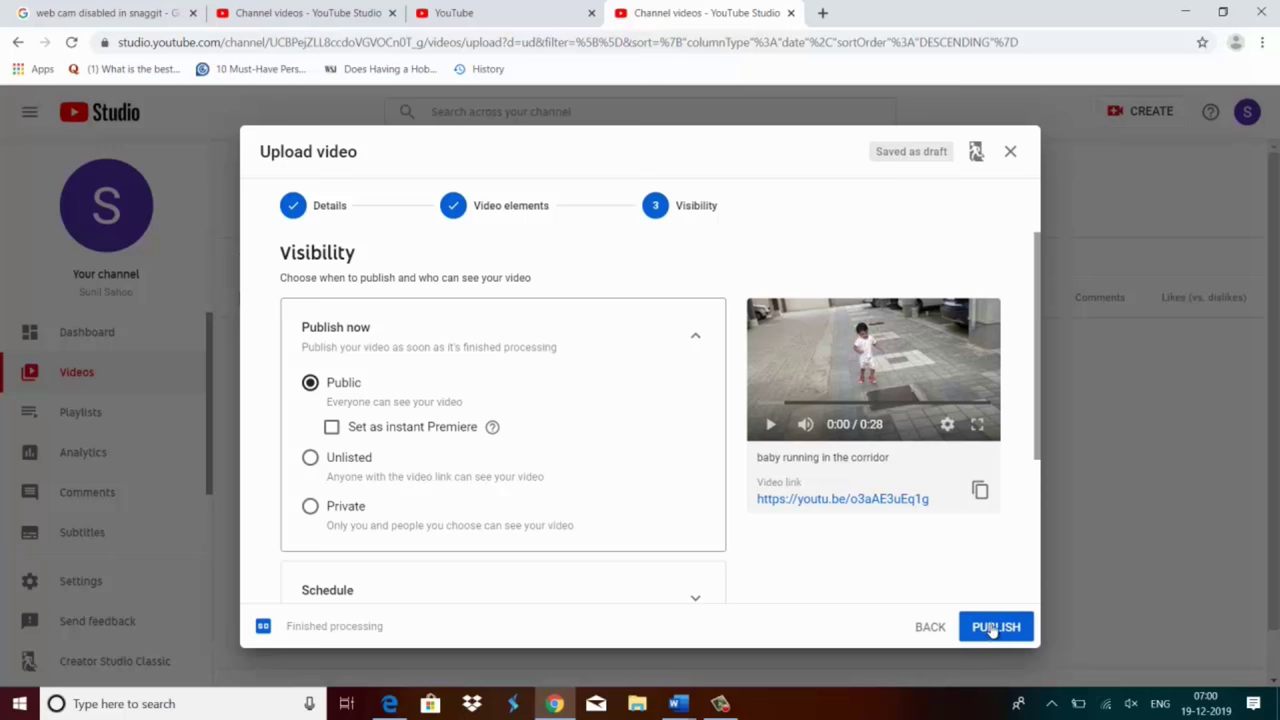
{"action": "left_click", "coordinate": [993, 628]}
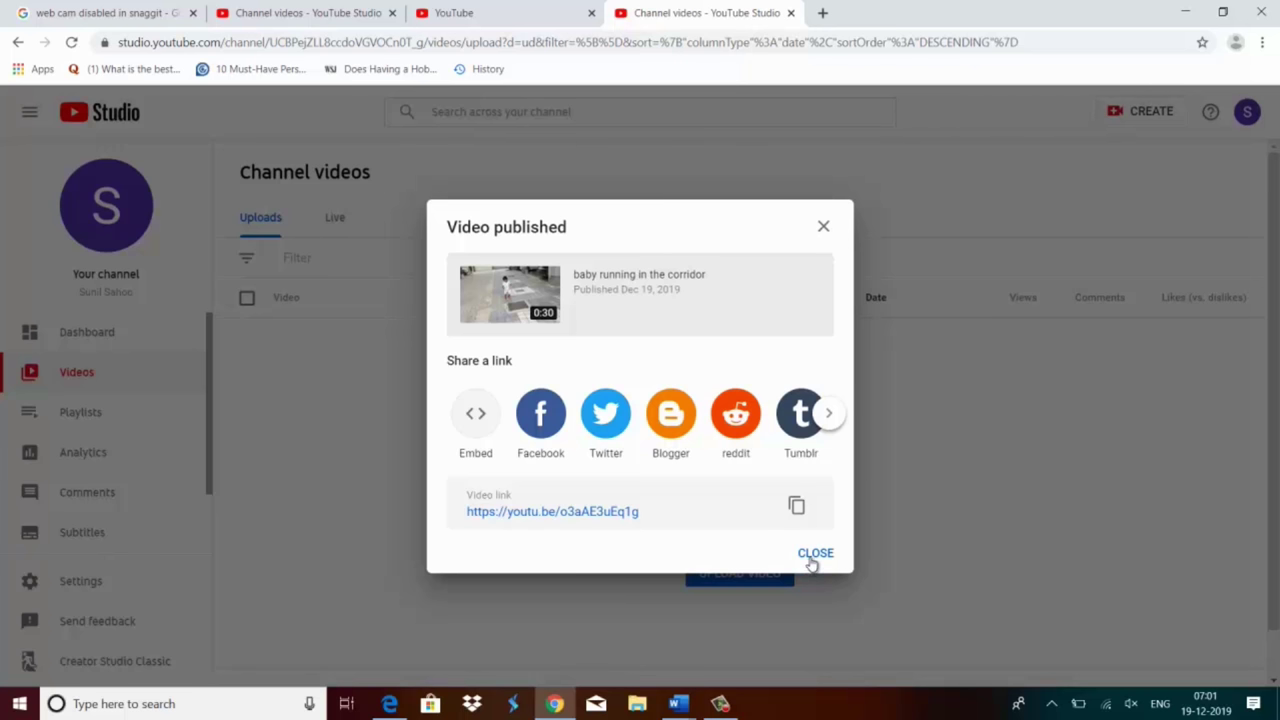
Dismiss the Video published confirmation to reveal the Channel videos list.
{"action": "left_click", "coordinate": [810, 566]}
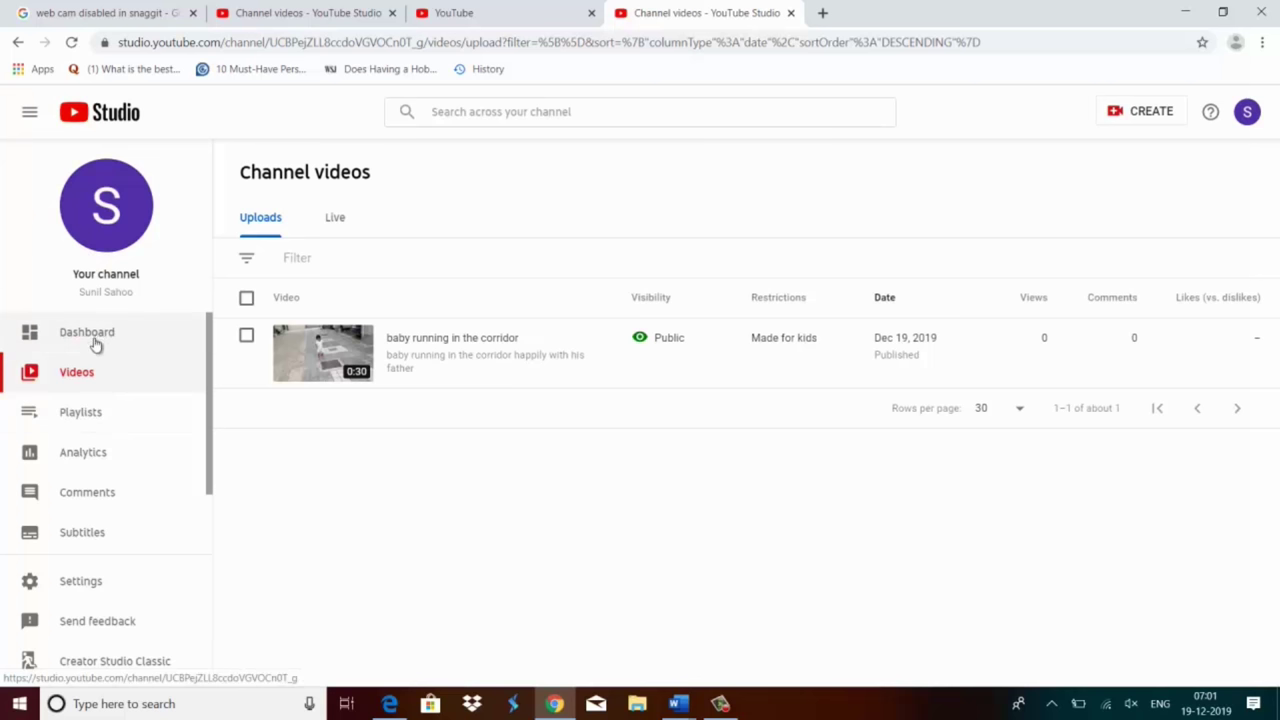
{"action": "mouse_move", "coordinate": [323, 353]}
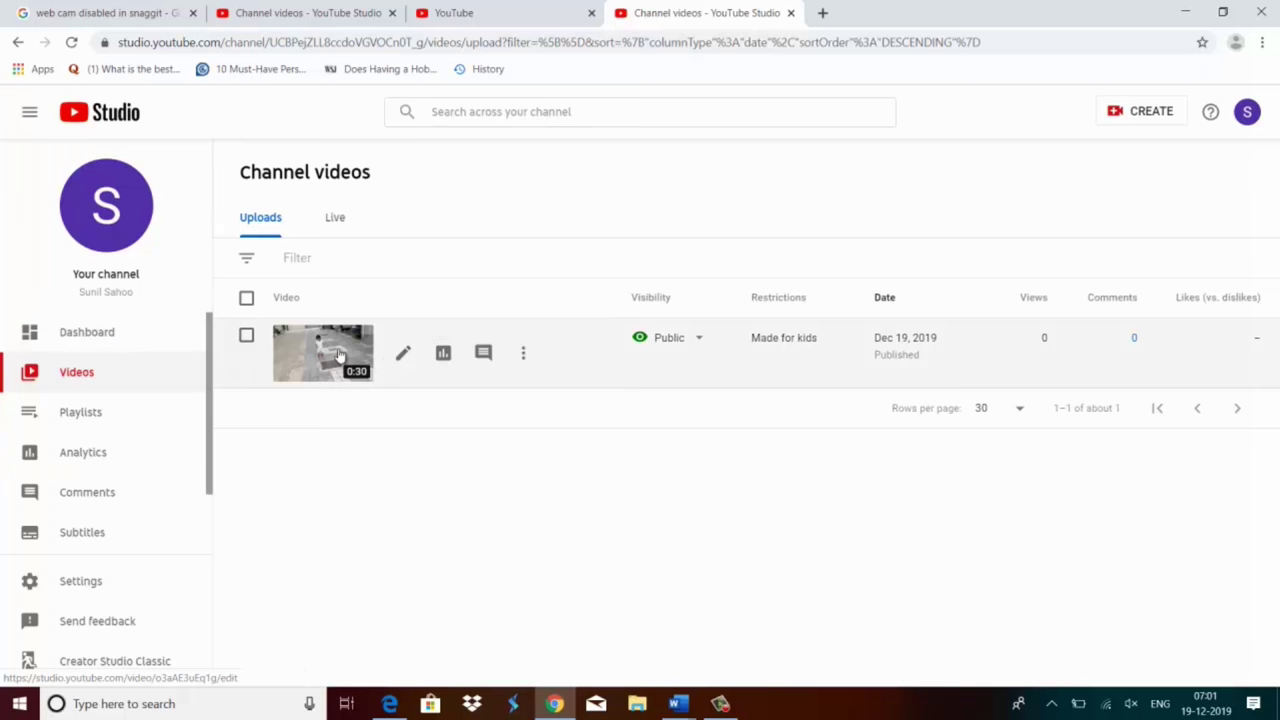
Edit the corridor video's description to end 'happily with his father. ok' and save it.
{"action": "left_click", "coordinate": [339, 355]}
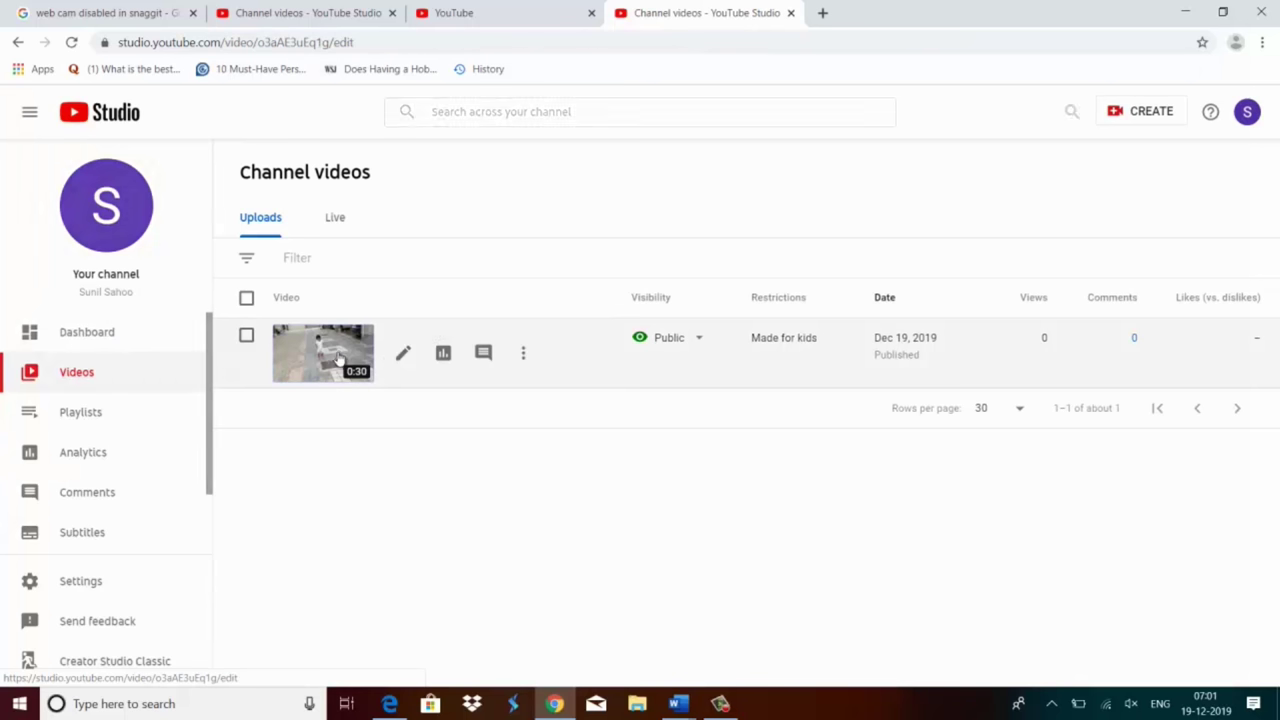
{"action": "scroll", "coordinate": [545, 400], "scroll_direction": "down", "scroll_amount": 4}
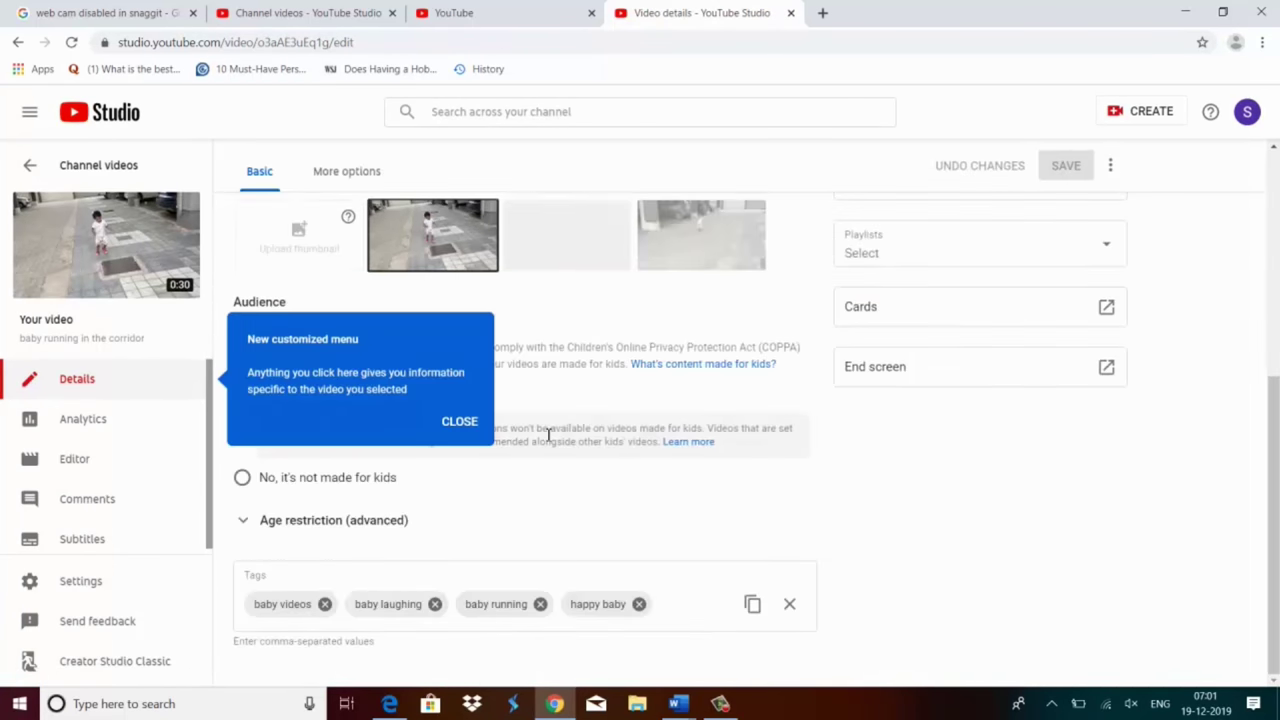
{"action": "scroll", "coordinate": [549, 434], "scroll_direction": "up", "scroll_amount": 4}
{"action": "left_click", "coordinate": [627, 475]}
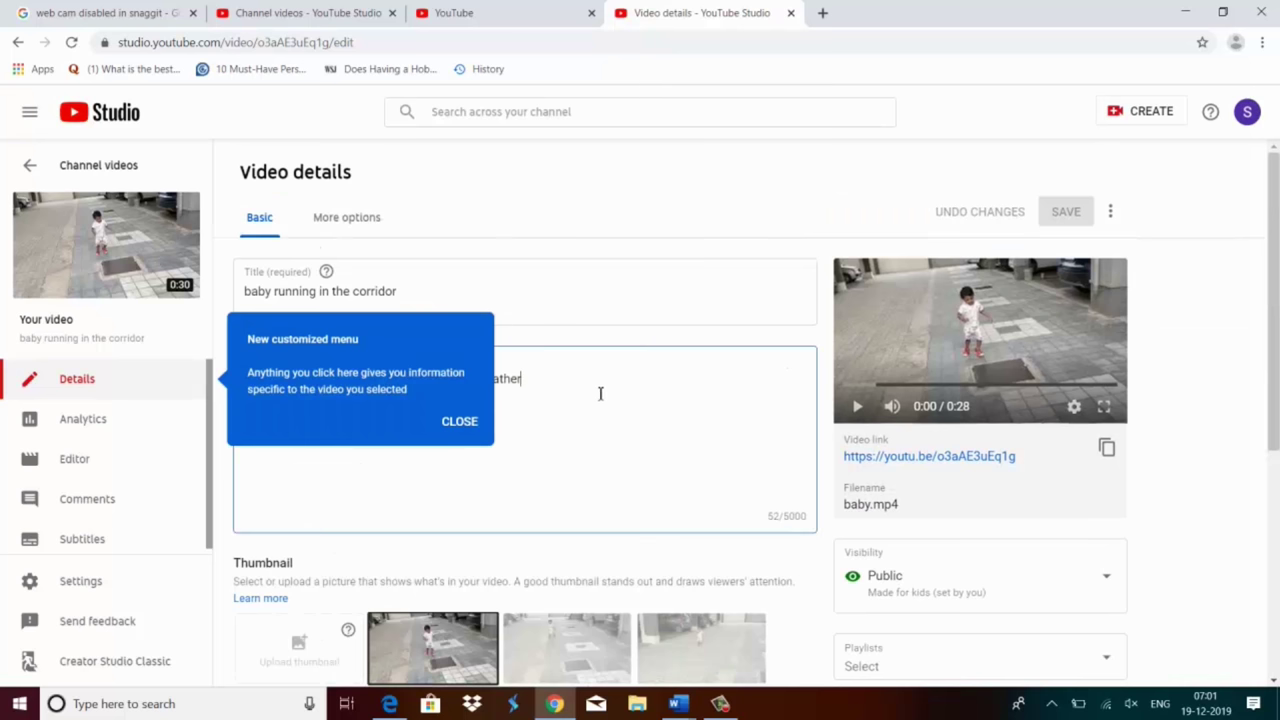
{"action": "type", "text": ". ok"}
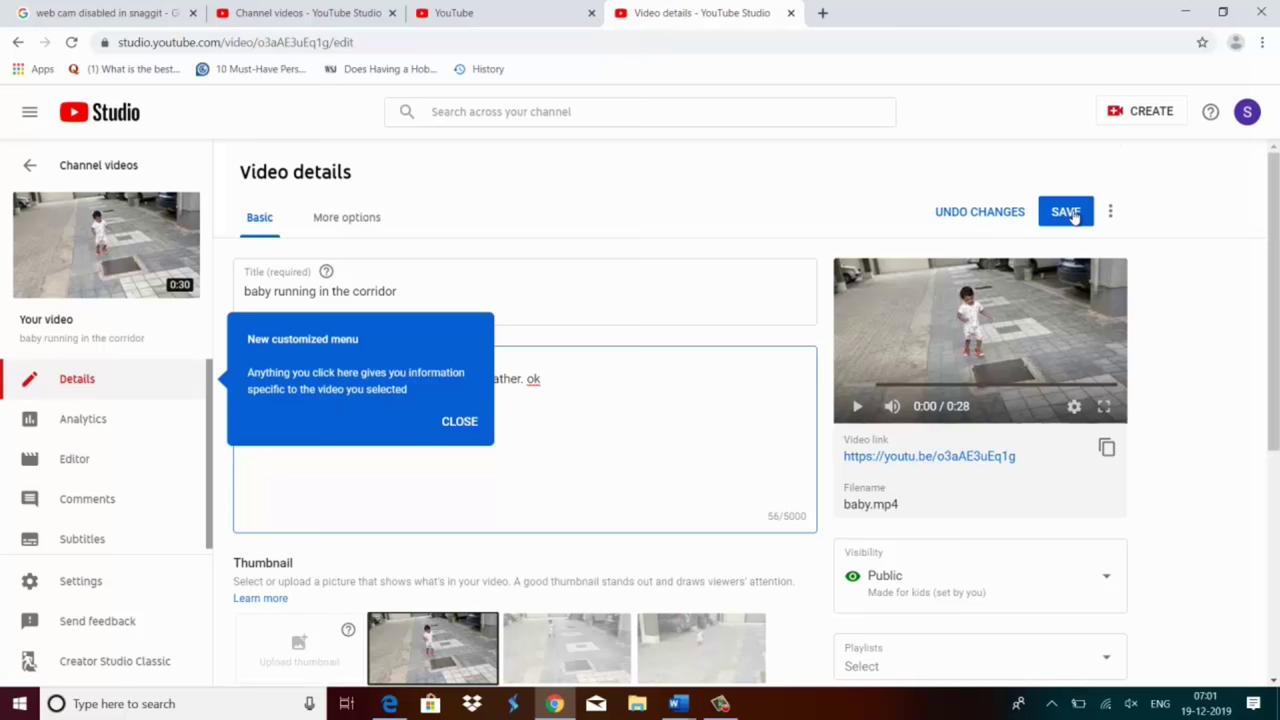
{"action": "left_click", "coordinate": [1068, 213]}
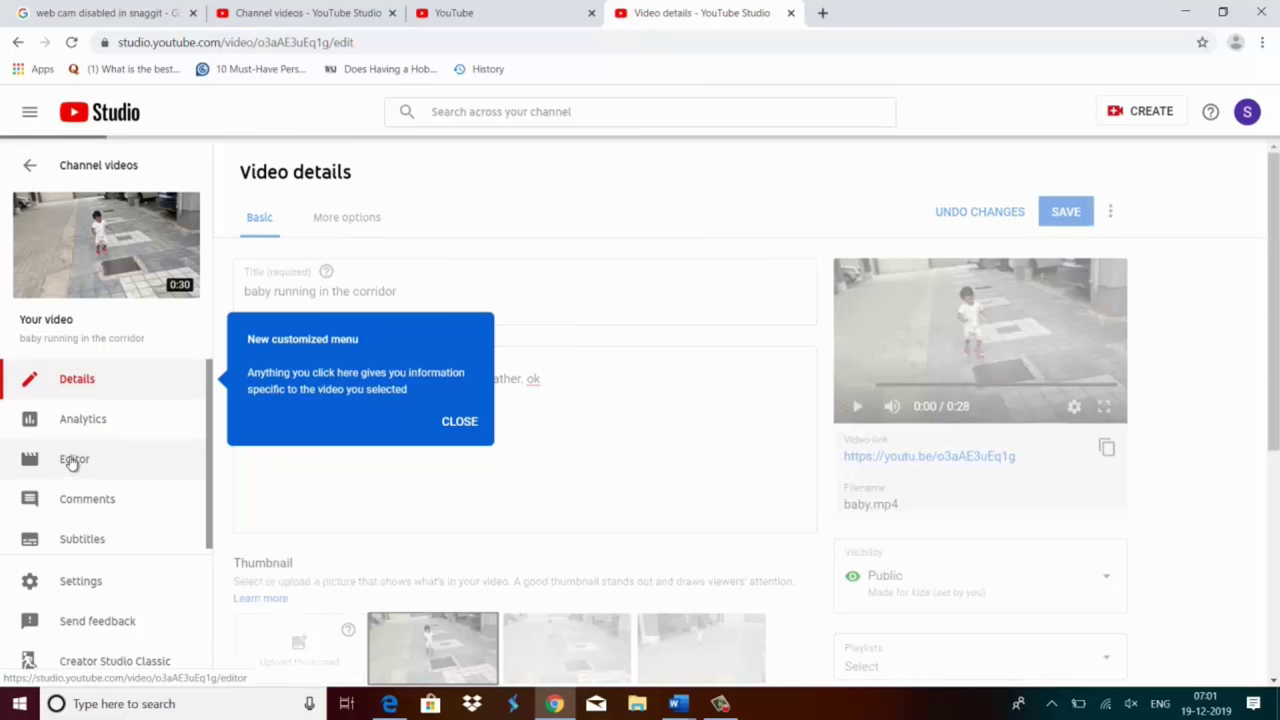
{"action": "left_click", "coordinate": [462, 424]}
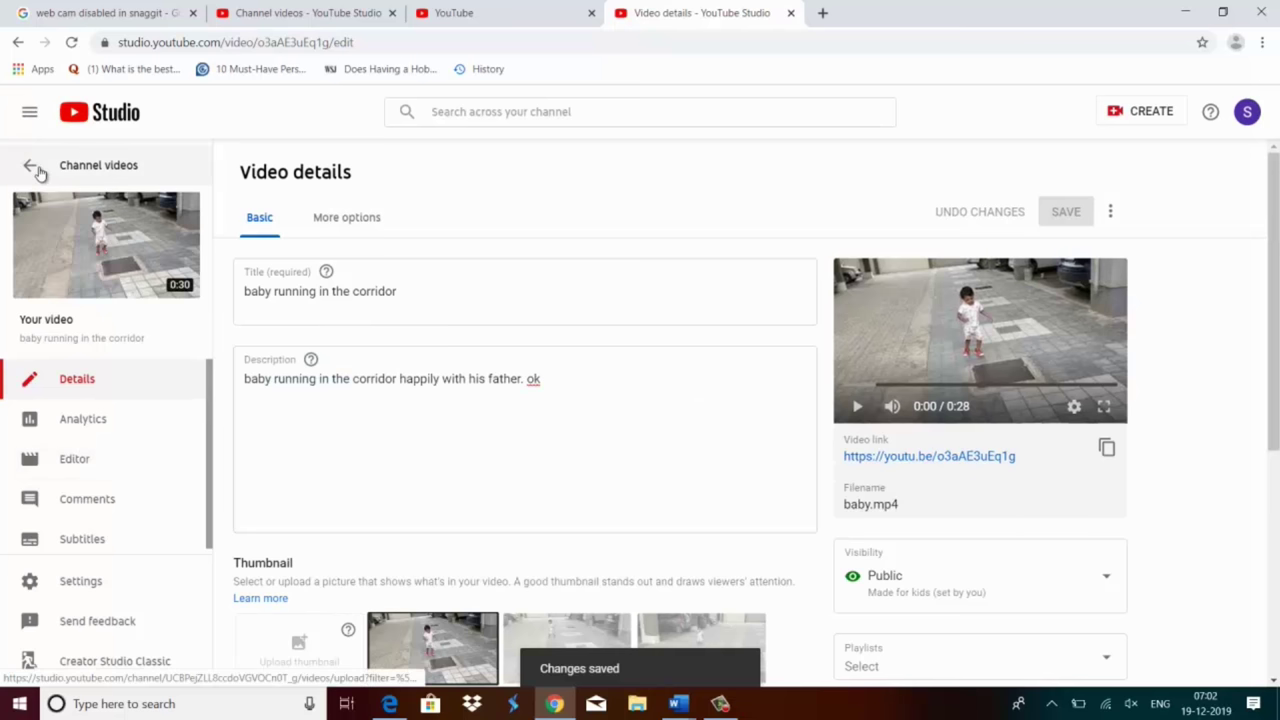
{"action": "left_click", "coordinate": [32, 166]}
{"action": "scroll", "coordinate": [122, 486], "scroll_direction": "down", "scroll_amount": 2}
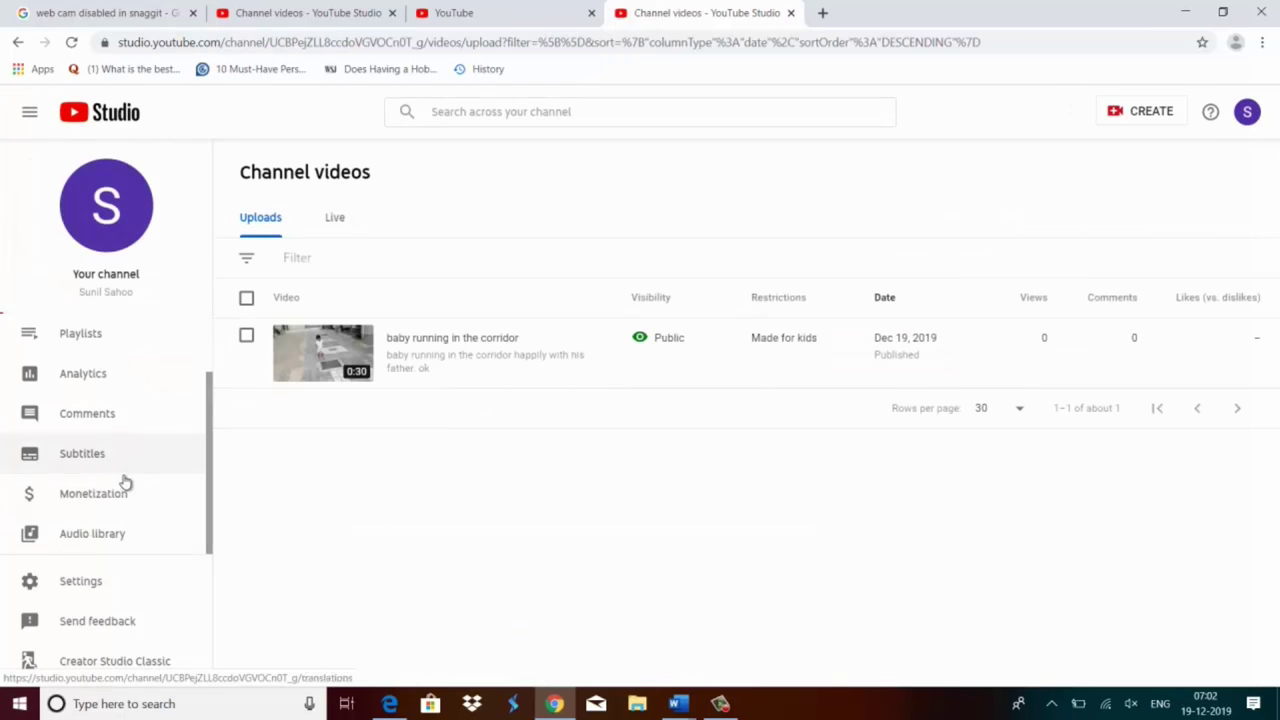
{"action": "scroll", "coordinate": [123, 483], "scroll_direction": "up", "scroll_amount": 2}
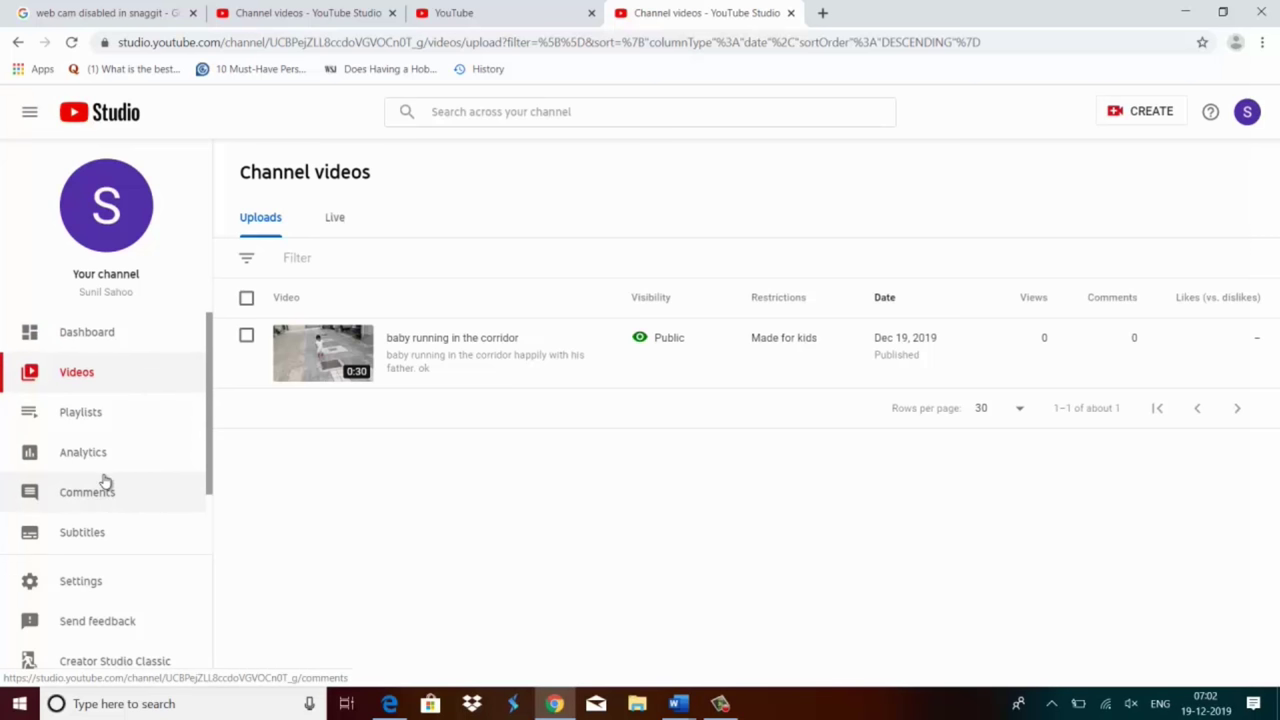
{"action": "scroll", "coordinate": [104, 485], "scroll_direction": "down", "scroll_amount": 2}
{"action": "scroll", "coordinate": [102, 485], "scroll_direction": "up", "scroll_amount": 2}
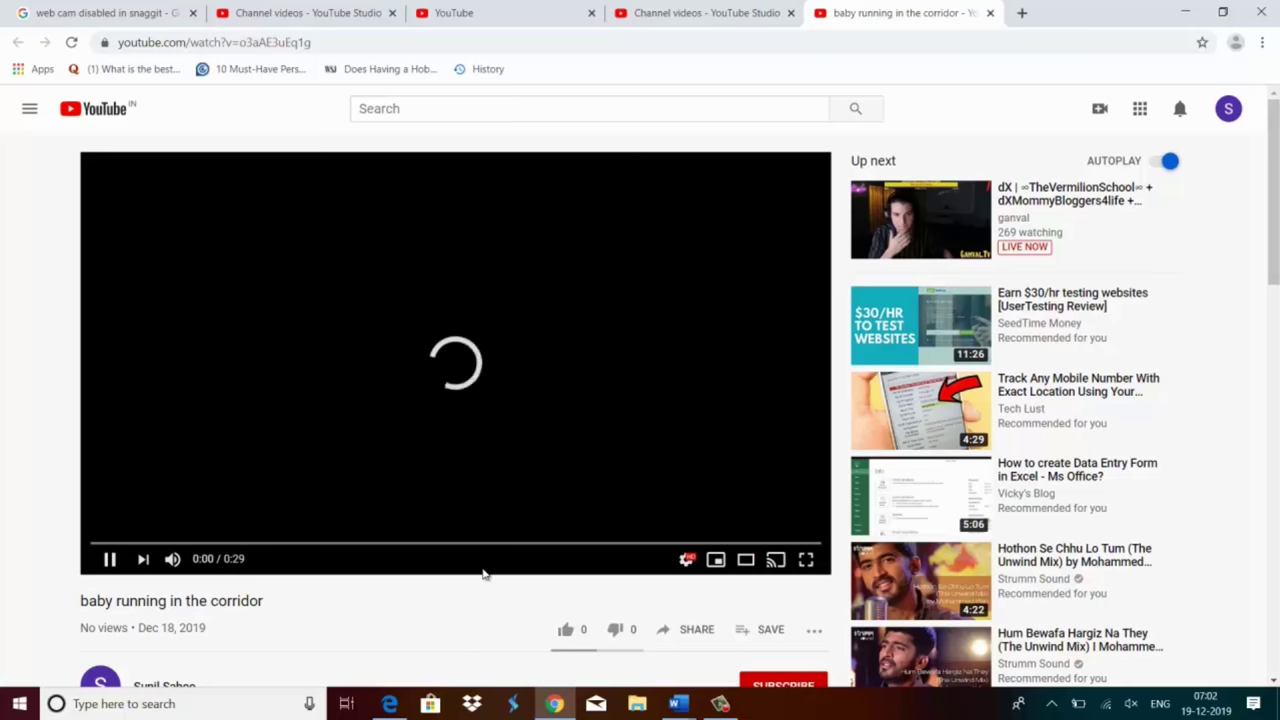
Look over the corridor video's watch page and pause its playback.
{"action": "scroll", "coordinate": [479, 567], "scroll_direction": "down", "scroll_amount": 3}
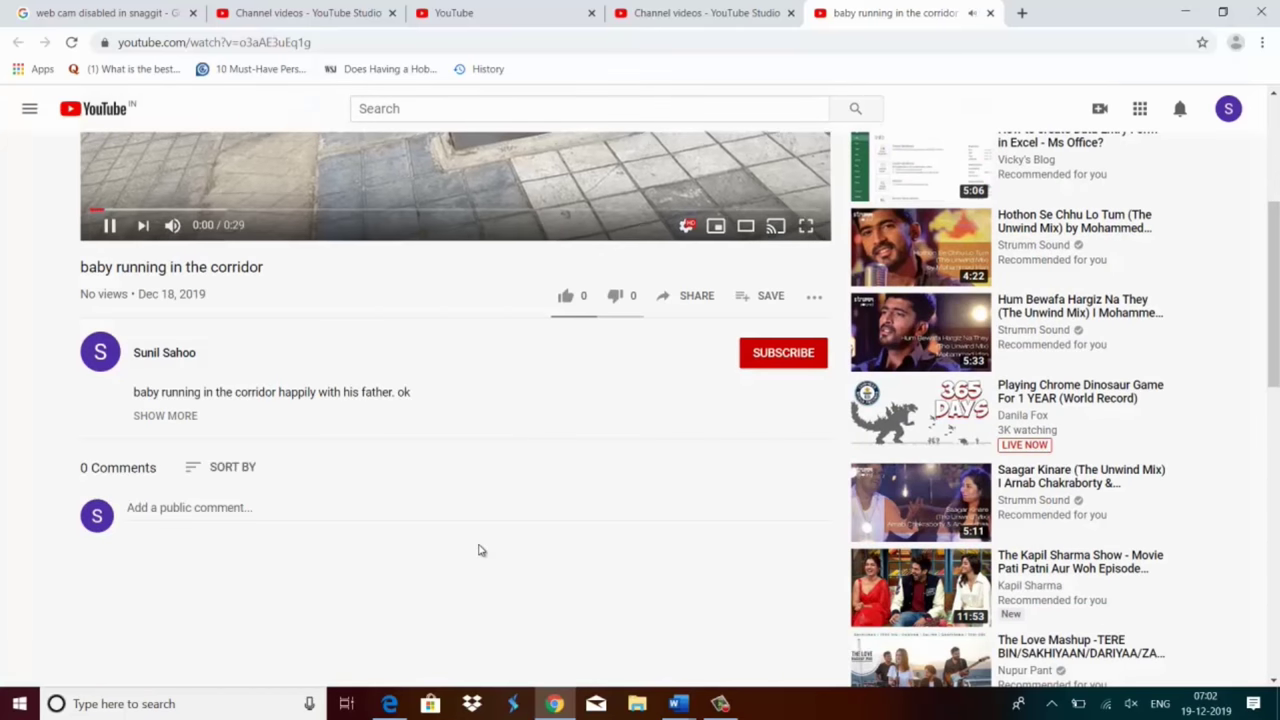
{"action": "scroll", "coordinate": [479, 550], "scroll_direction": "up", "scroll_amount": 3}
{"action": "scroll", "coordinate": [479, 540], "scroll_direction": "up", "scroll_amount": 1}
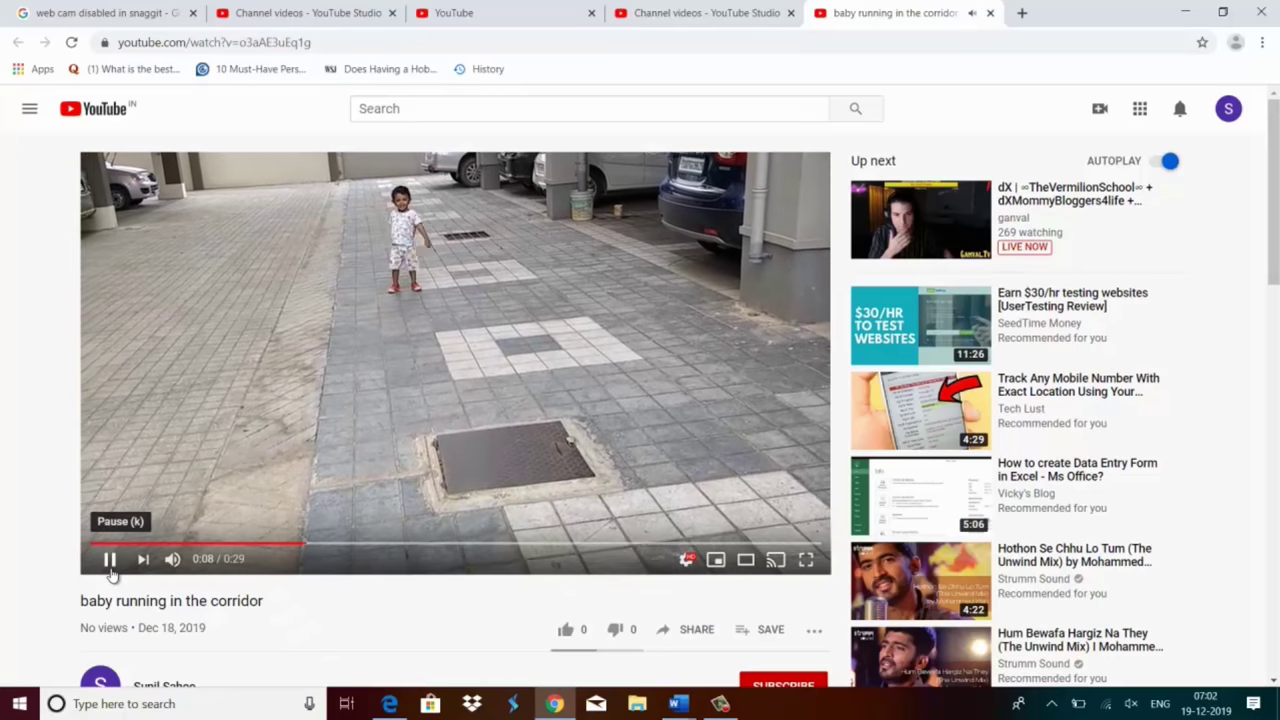
{"action": "left_click", "coordinate": [113, 563]}
{"action": "left_click", "coordinate": [990, 13]}
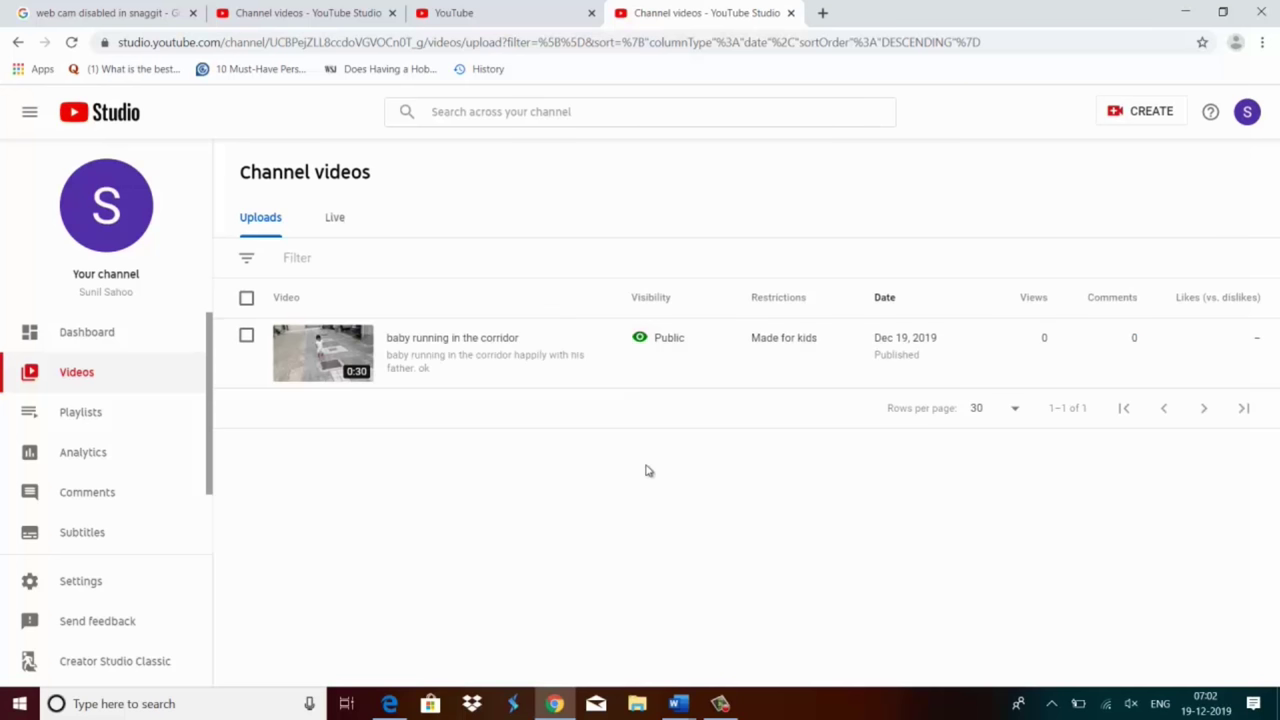